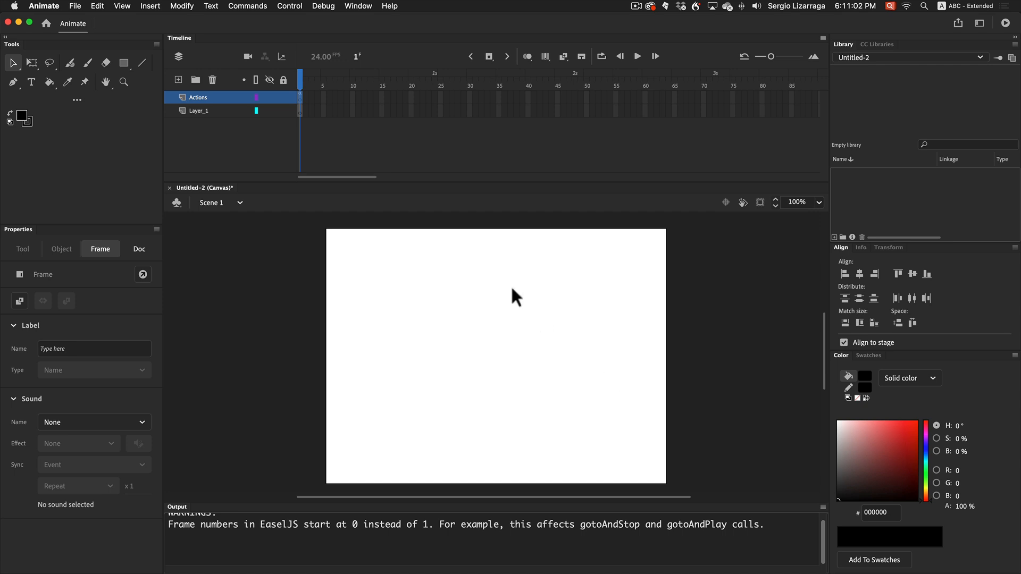
# Add a dynamic text field reading "Fullerton" on the first frame of Layer_1
pyautogui.click(300, 110)
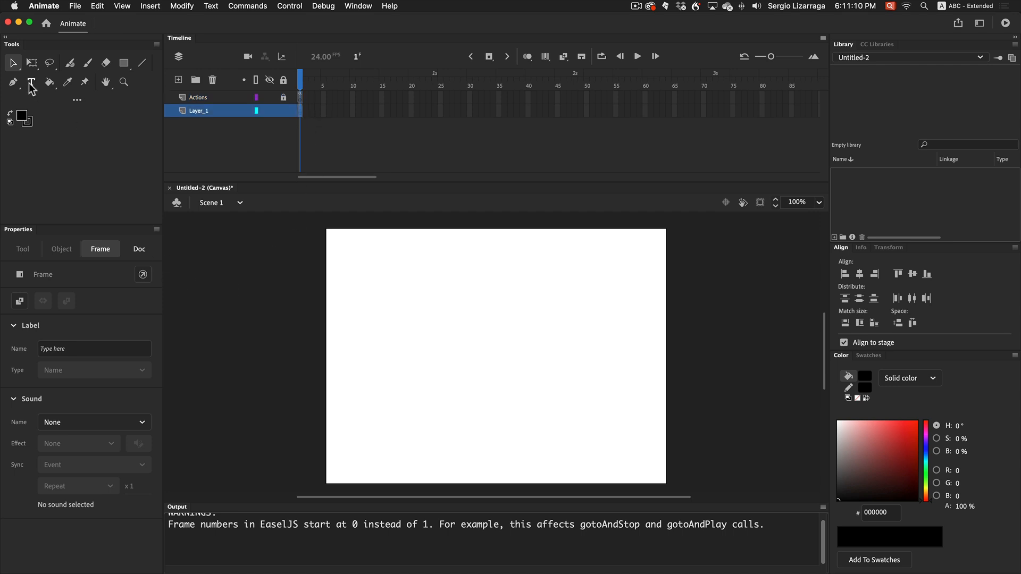
pyautogui.press('t')
pyautogui.click(398, 359)
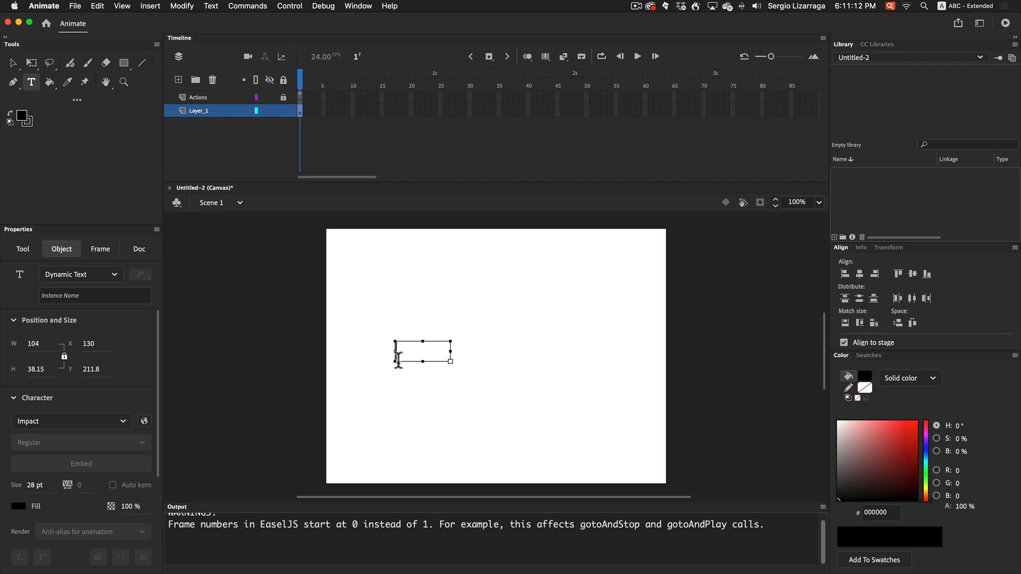
pyautogui.press('shift')
pyautogui.write('F')
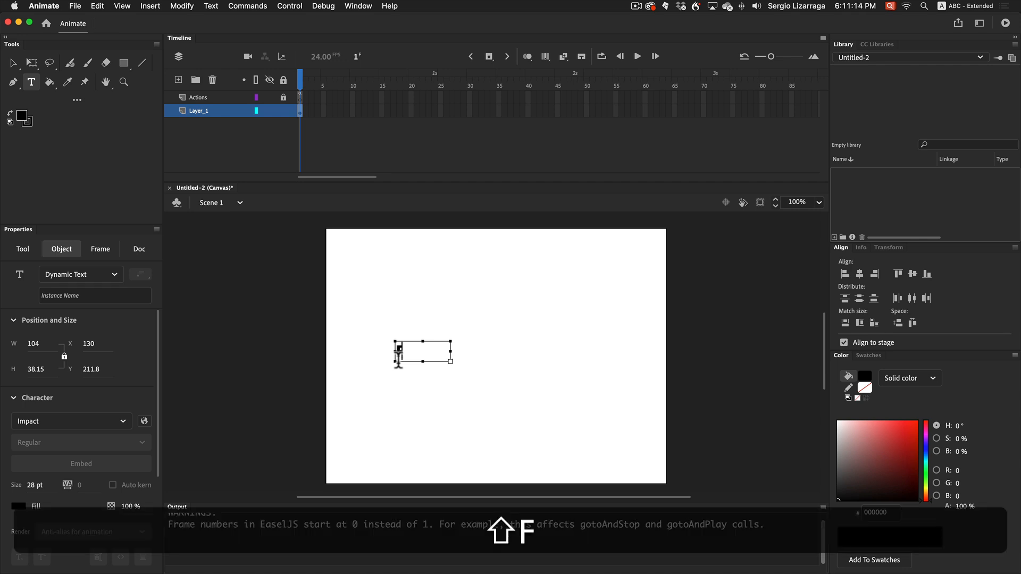
pyautogui.write('ullerton')
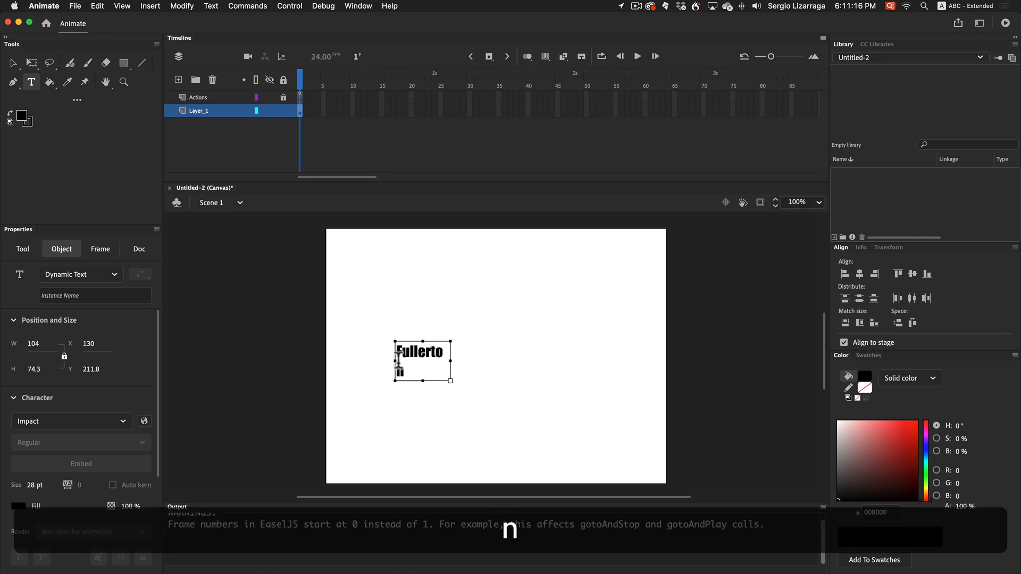
# Replace the text with "FULLERTON" in capitals and widen its box to about 178 px so it fits on one line
pyautogui.moveTo(458, 363); pyautogui.dragTo(511, 361)
pyautogui.hotkey('ctrl', 'z')
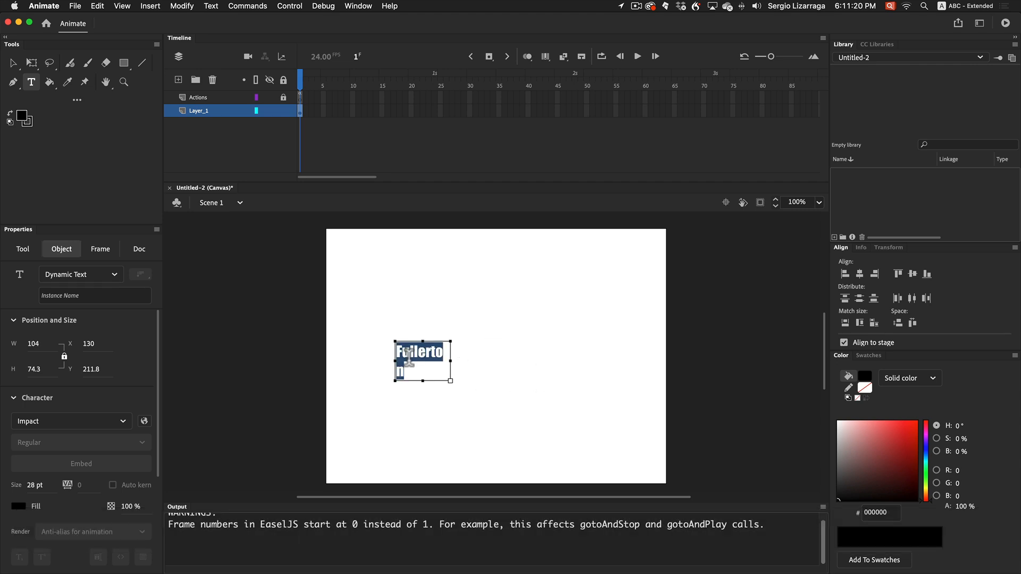
pyautogui.press('shift')
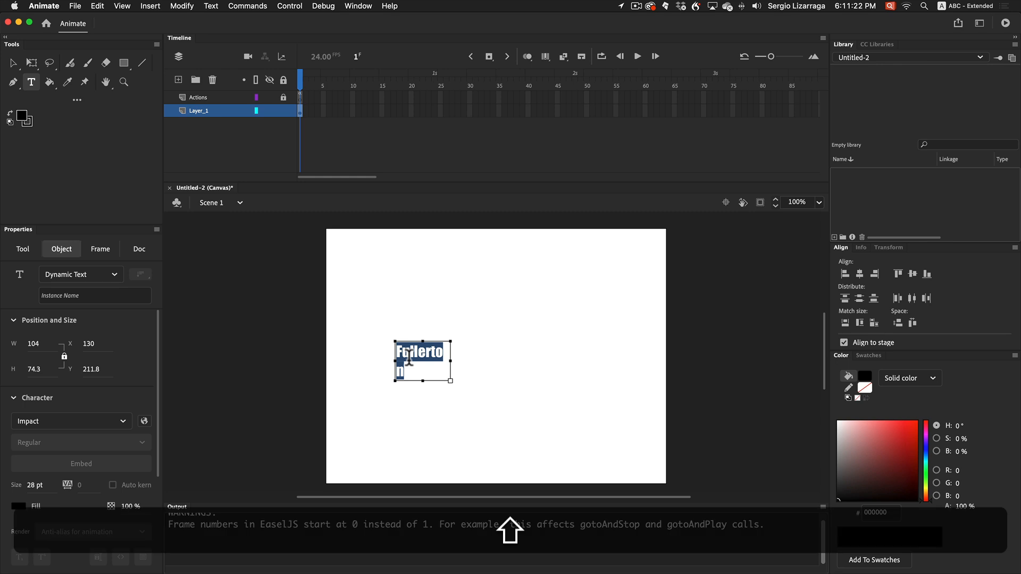
pyautogui.write('FULLE')
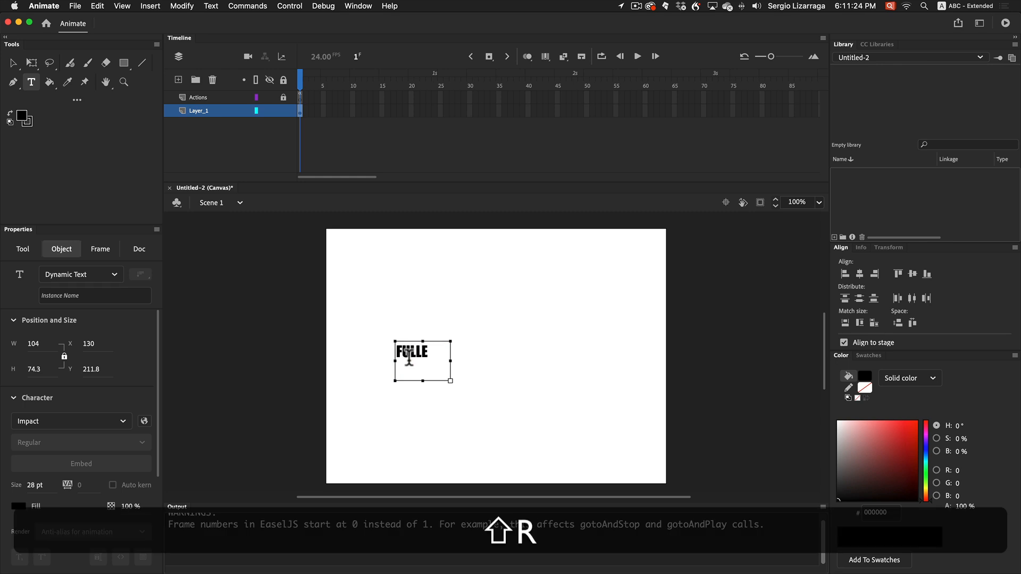
pyautogui.write('RTON')
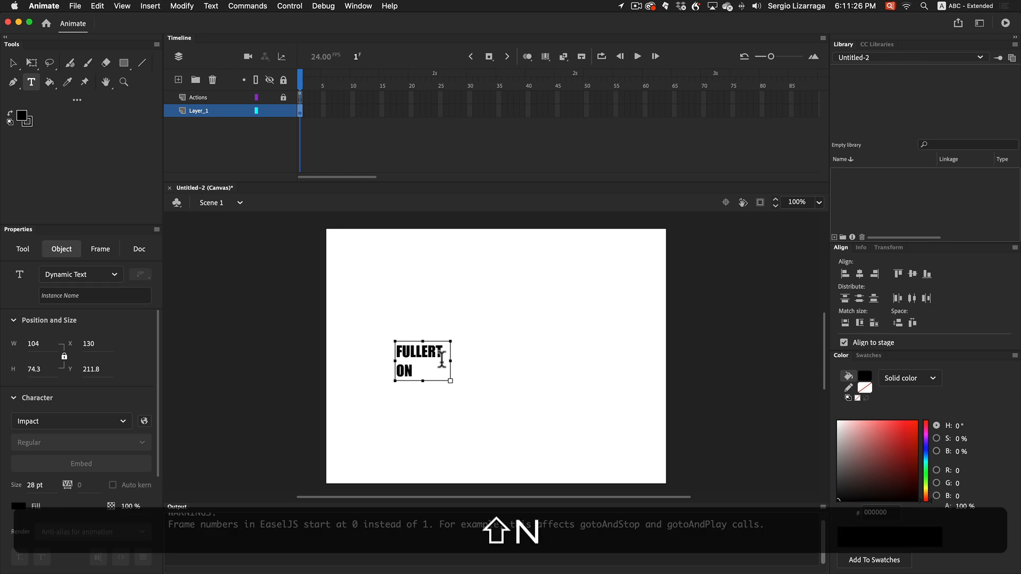
pyautogui.moveTo(458, 365); pyautogui.dragTo(490, 366)
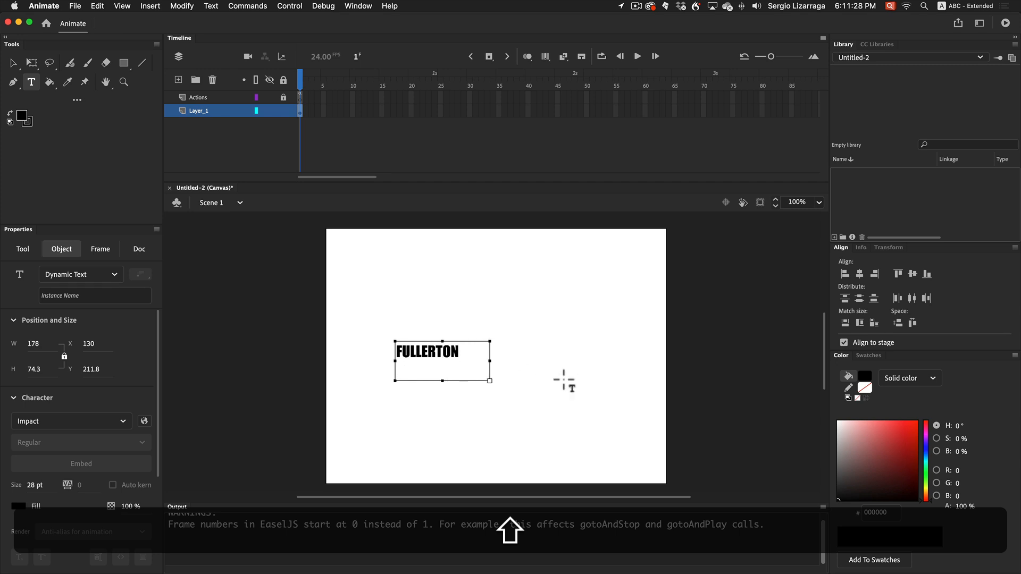
# Set the text size to 100 pt and widen the text box to about 425 px so the word stays on one line
pyautogui.click(32, 486)
pyautogui.write('100')
pyautogui.press('Return')
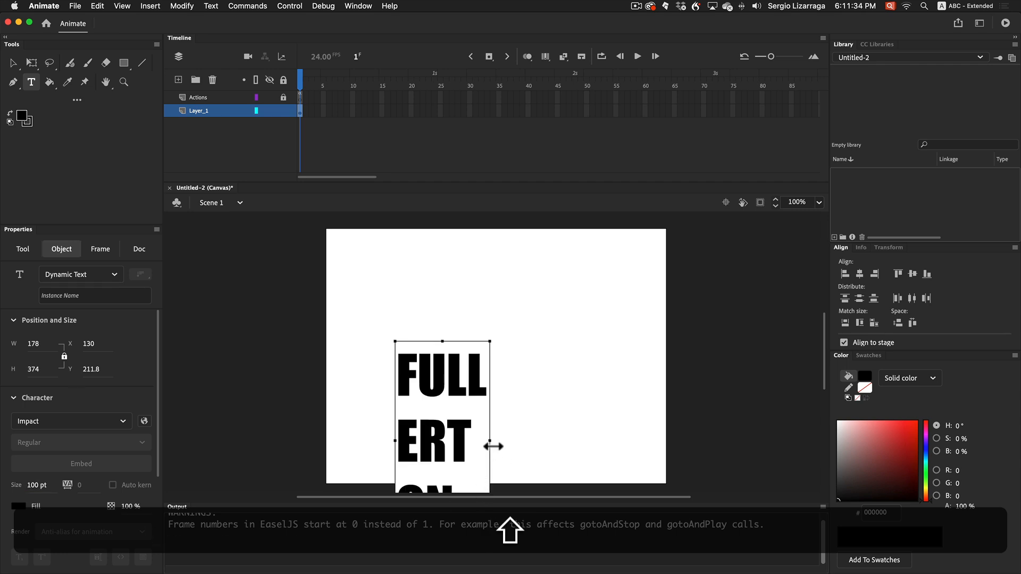
pyautogui.moveTo(497, 445); pyautogui.dragTo(621, 442)
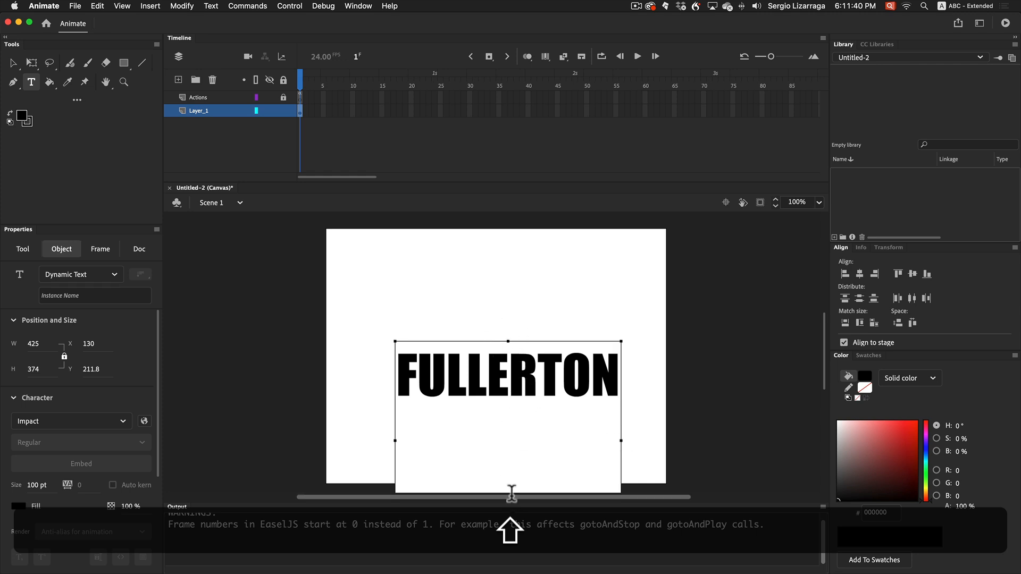
# Shorten the text box to about 126 px high so it closely fits the single line
pyautogui.scroll(-5, 515, 474)
pyautogui.scroll(5, 515, 474)
pyautogui.scroll(-4, 516, 476)
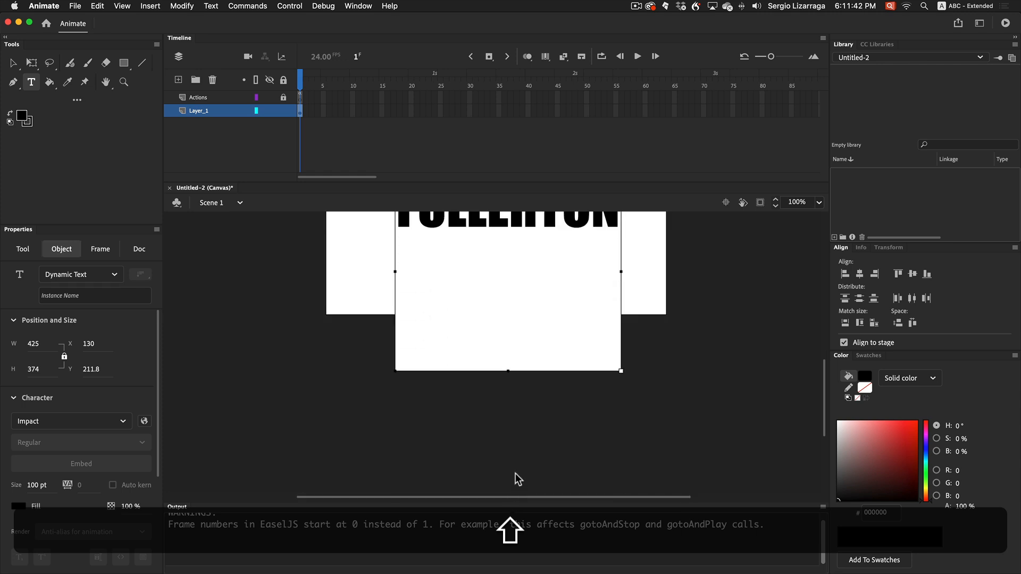
pyautogui.scroll(4, 516, 479)
pyautogui.moveTo(509, 400); pyautogui.dragTo(509, 267)
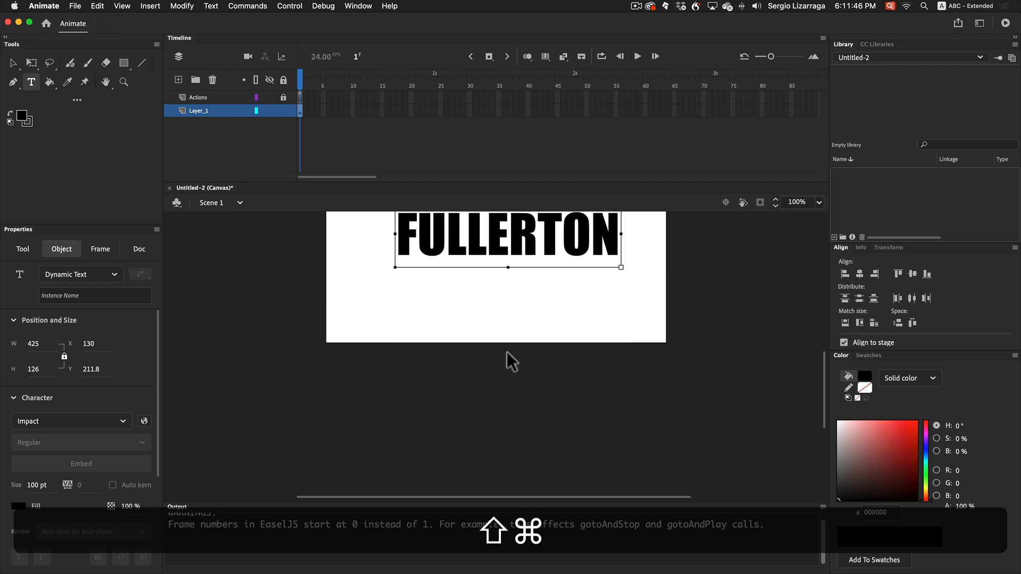
pyautogui.press('shift+super+2')
pyautogui.press('shift+super+1')
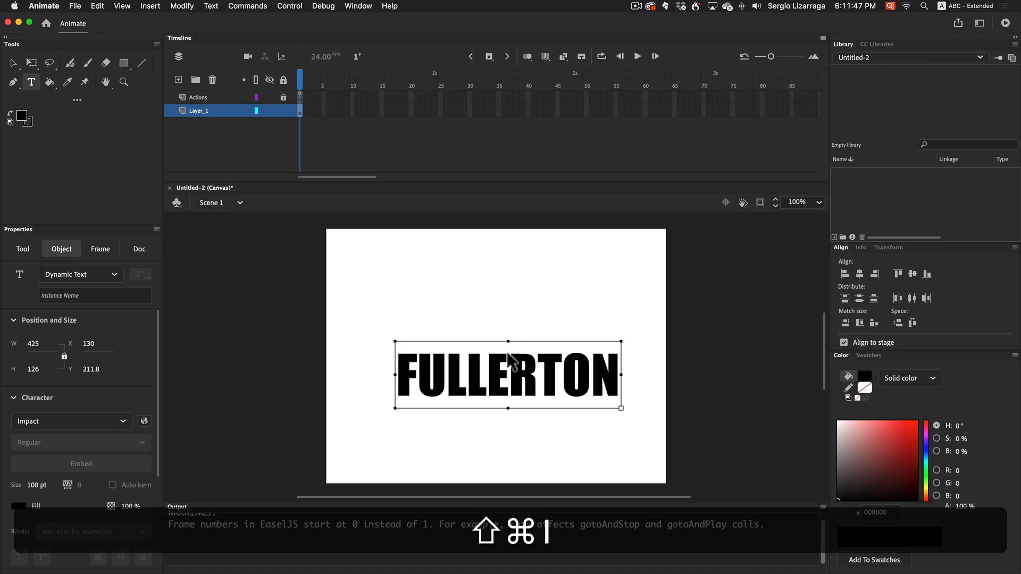
# Center the FULLERTON text horizontally and vertically on the stage
pyautogui.click(12, 64)
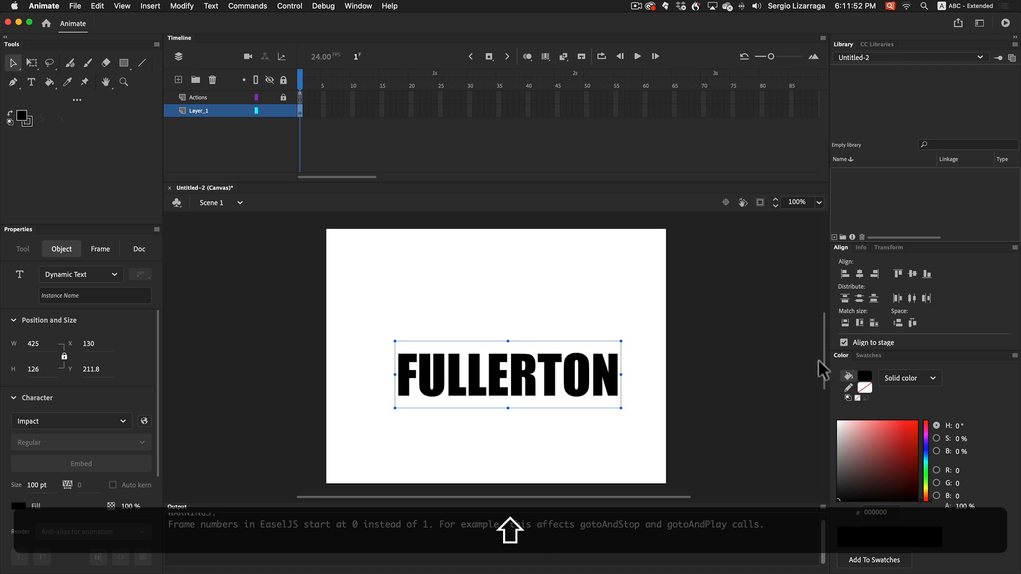
pyautogui.click(860, 275)
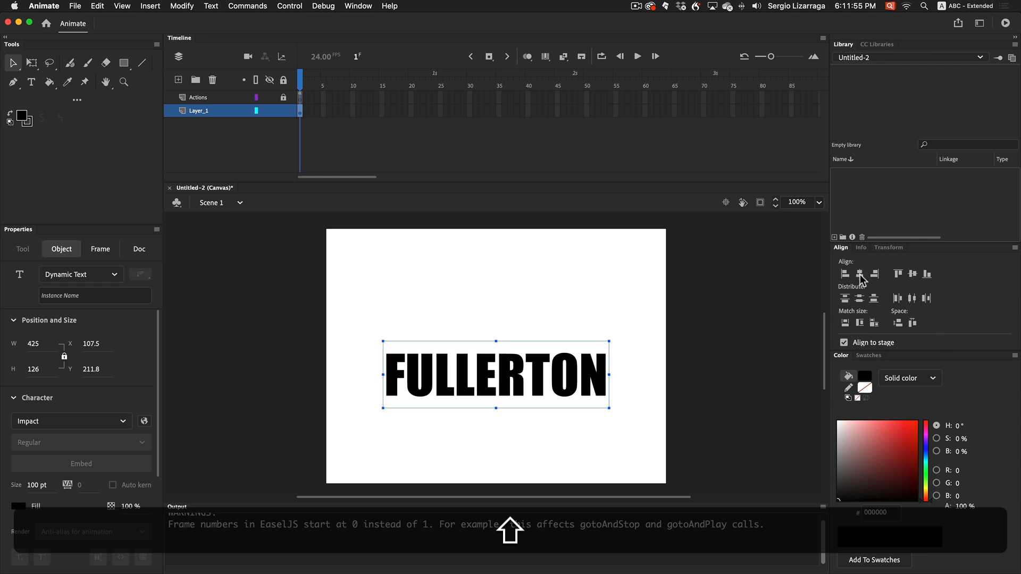
pyautogui.click(913, 274)
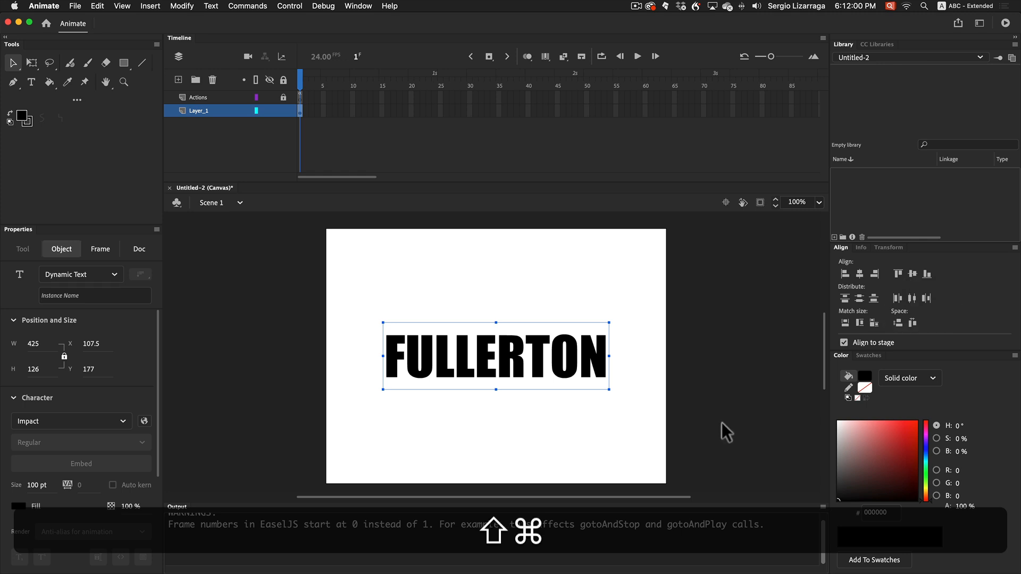
# Break the FULLERTON text apart into single letters and distribute them to separate layers
pyautogui.press('super+shift+b')
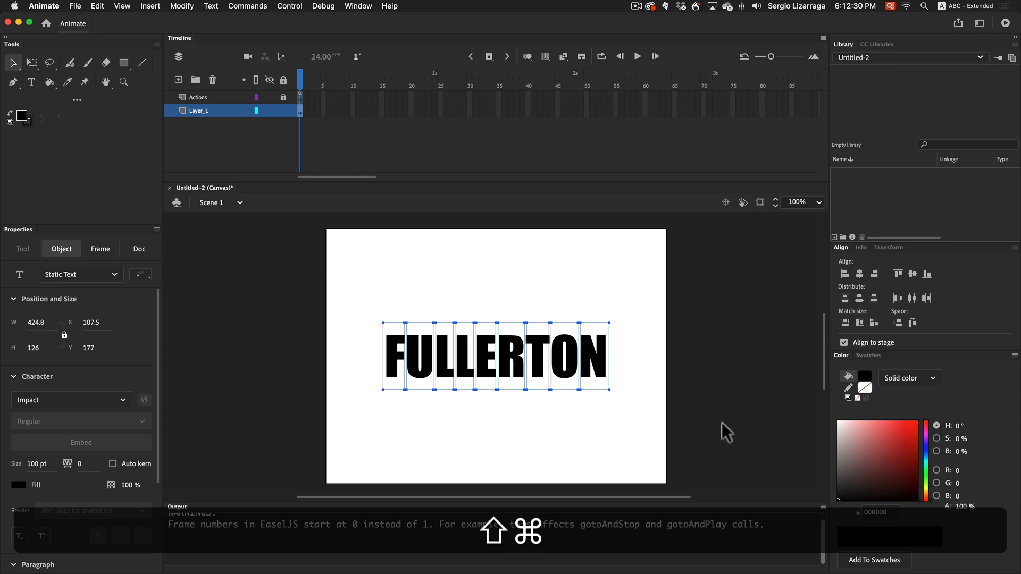
pyautogui.press('super+shift+d')
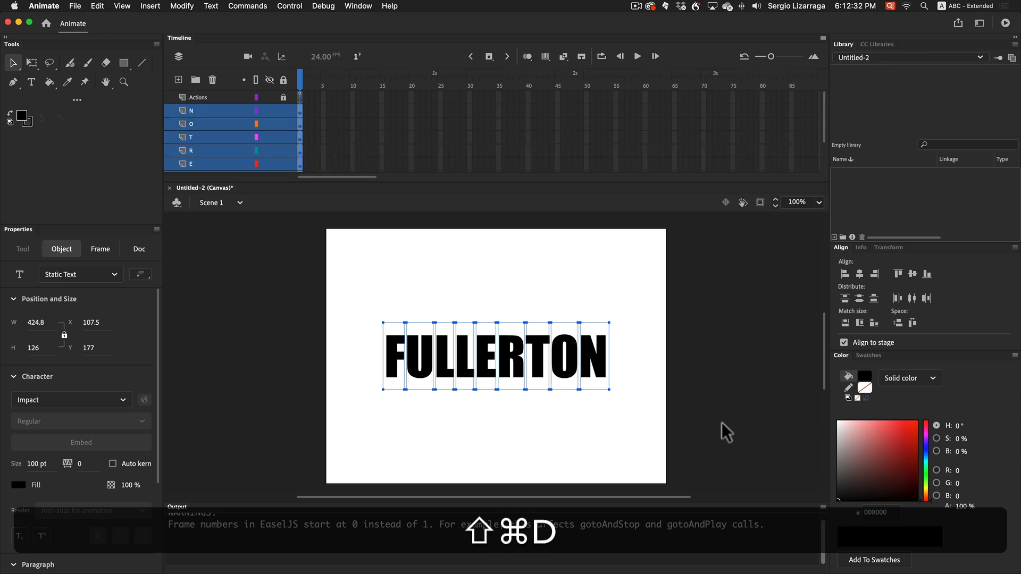
pyautogui.scroll(-4, 254, 165)
pyautogui.scroll(4, 253, 166)
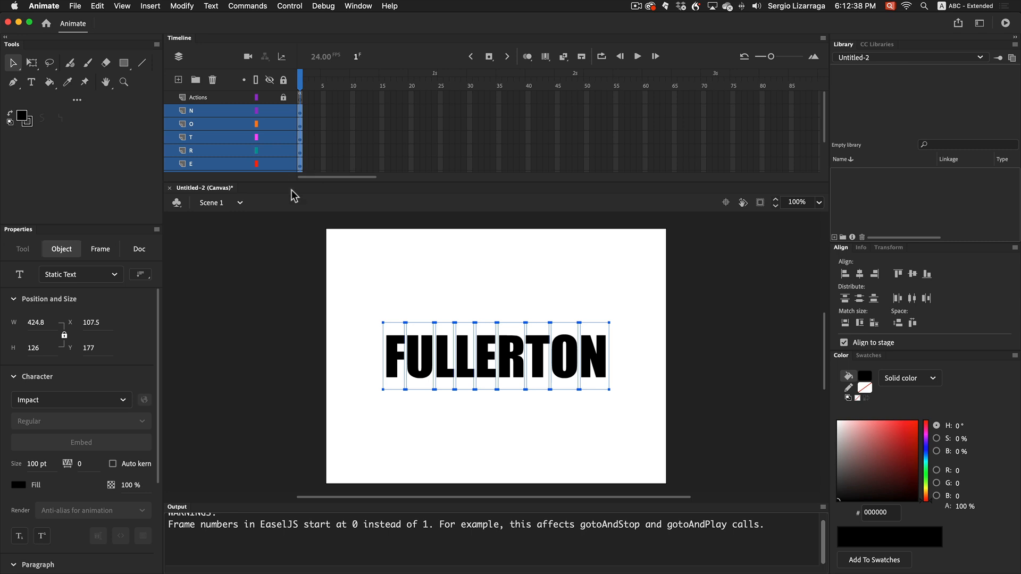
# Create classic tweens for all the letters, converting them to symbols, and preview the new symbols in the library
pyautogui.click(366, 285)
pyautogui.moveTo(353, 298); pyautogui.dragTo(644, 403)
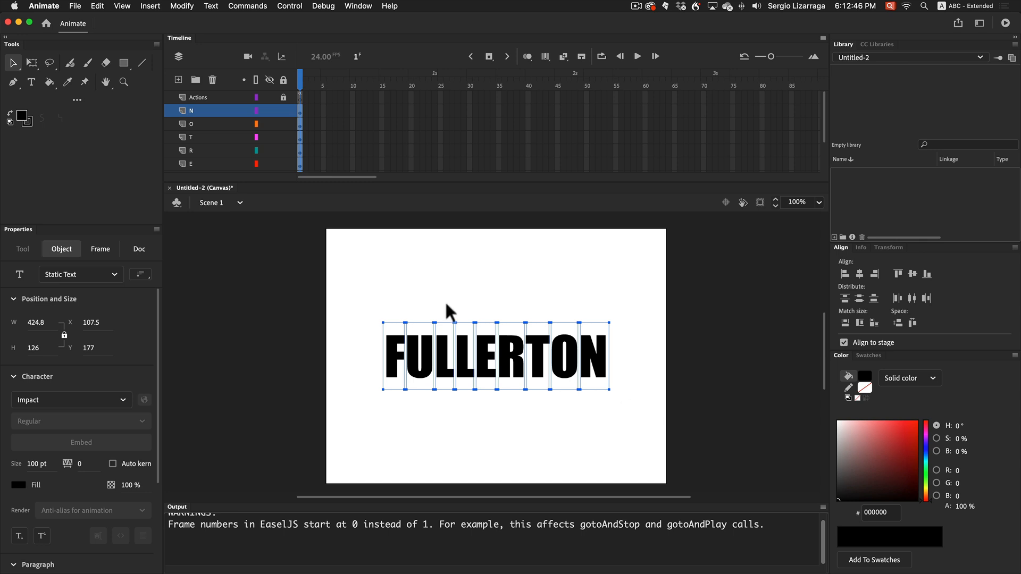
pyautogui.click(150, 6)
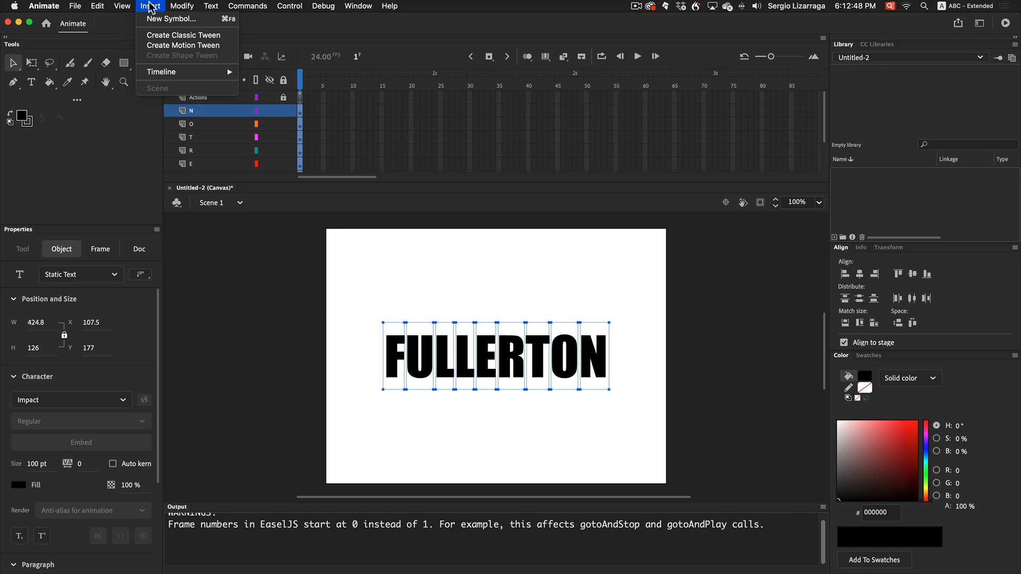
pyautogui.click(163, 35)
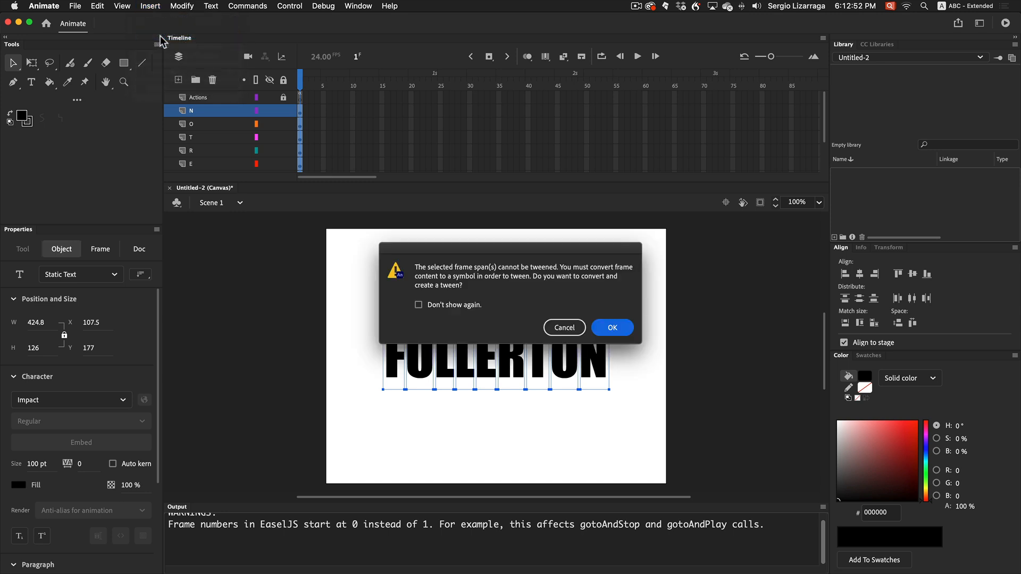
pyautogui.click(609, 329)
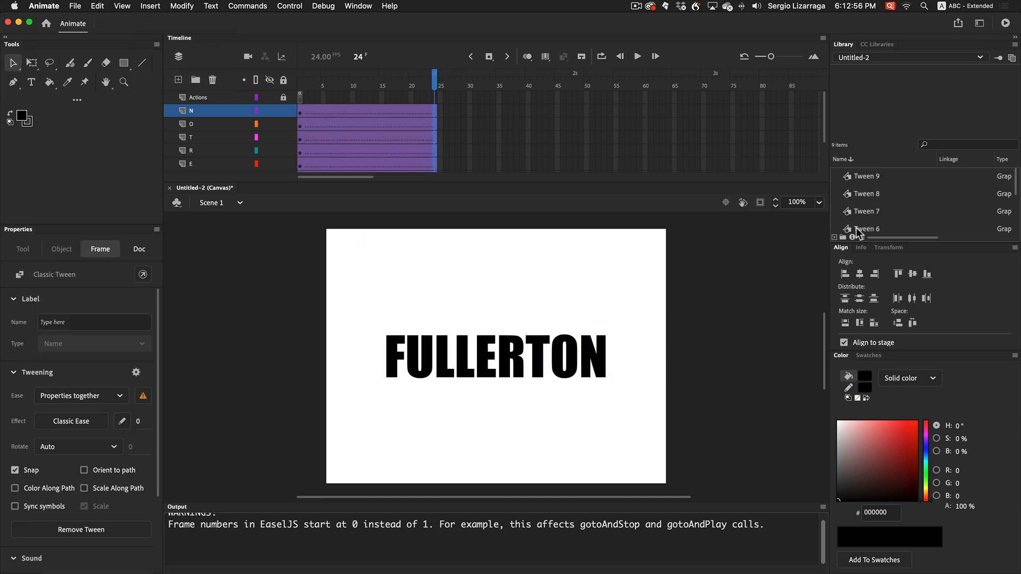
pyautogui.click(873, 177)
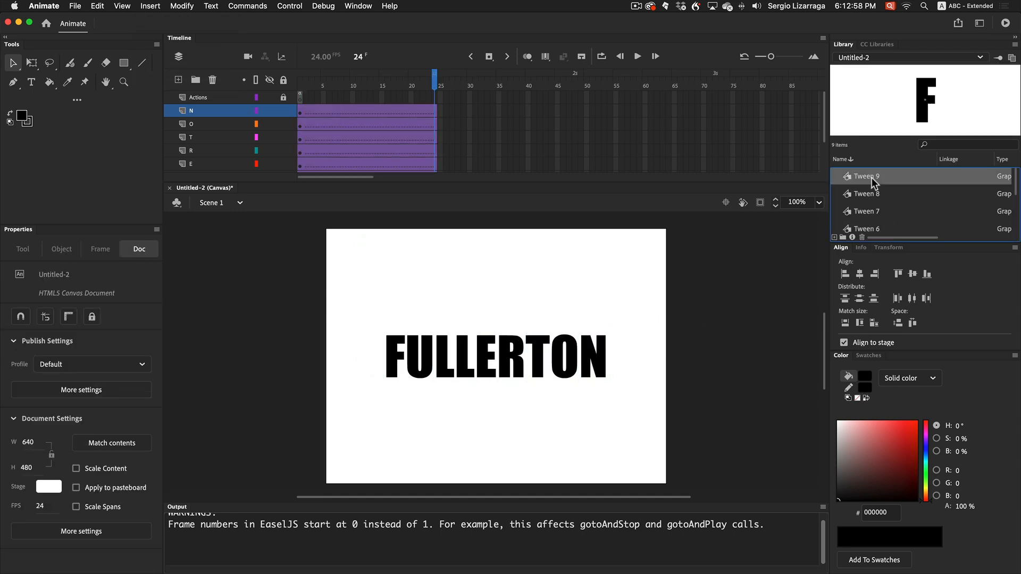
pyautogui.press('Down')
pyautogui.press('Down')
pyautogui.press('Down')
pyautogui.press('Down')
pyautogui.press('Down')
pyautogui.press('Down')
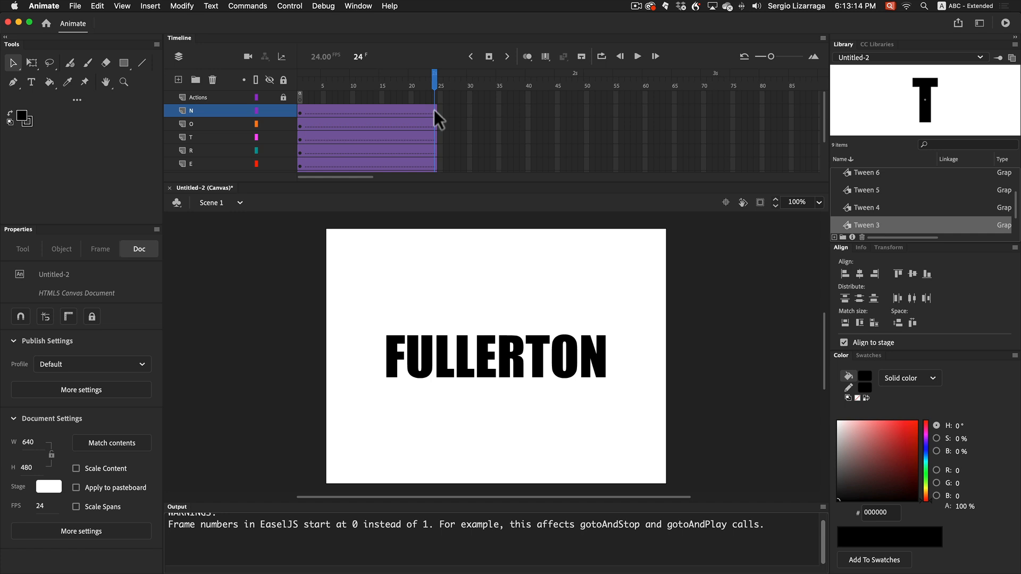
# Select all the letters at frame 1 and nudge them to X 117.5, Y 179
pyautogui.moveTo(360, 309); pyautogui.dragTo(624, 399)
pyautogui.moveTo(435, 77); pyautogui.dragTo(298, 80)
pyautogui.moveTo(345, 293); pyautogui.dragTo(625, 406)
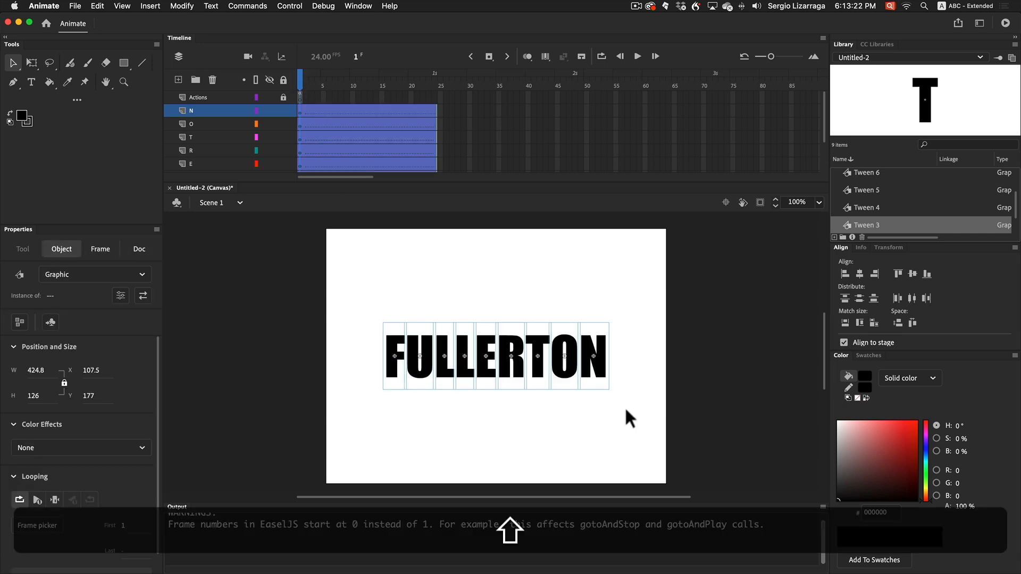
pyautogui.hotkey('shift', 'Right')
pyautogui.press('Right')
pyautogui.press('Right')
pyautogui.press('Left')
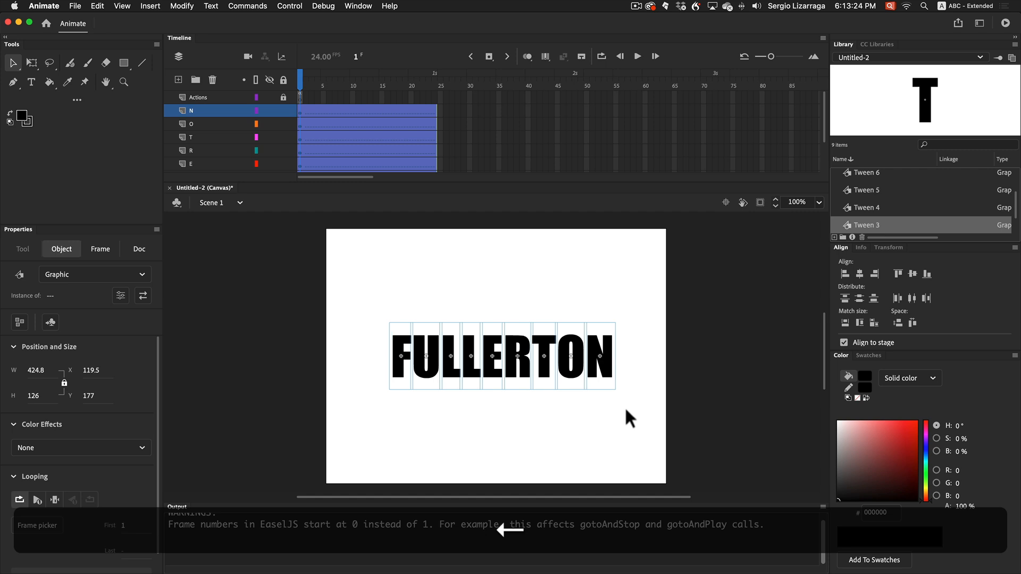
pyautogui.press('Left')
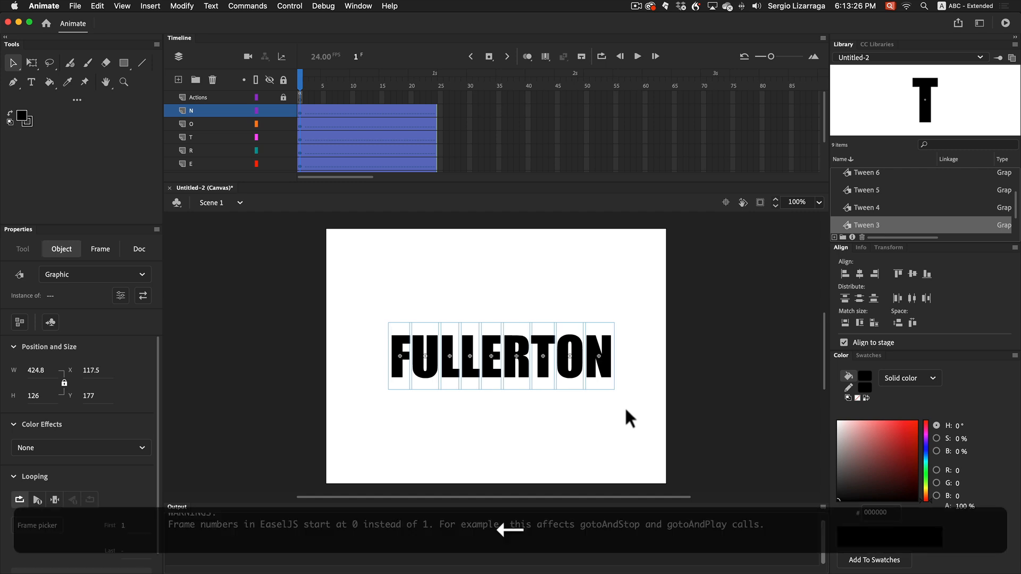
pyautogui.press('Down')
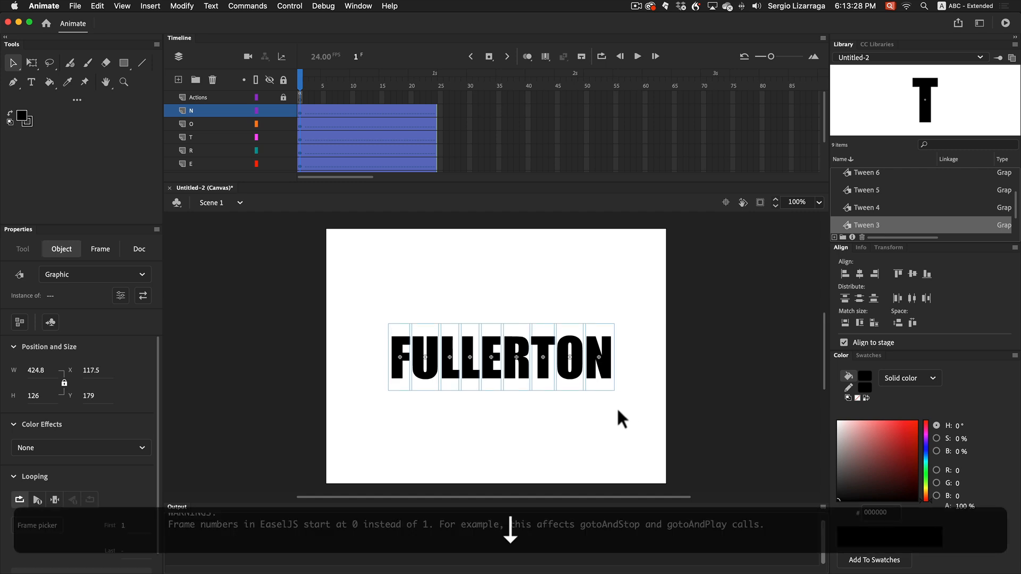
pyautogui.click(597, 428)
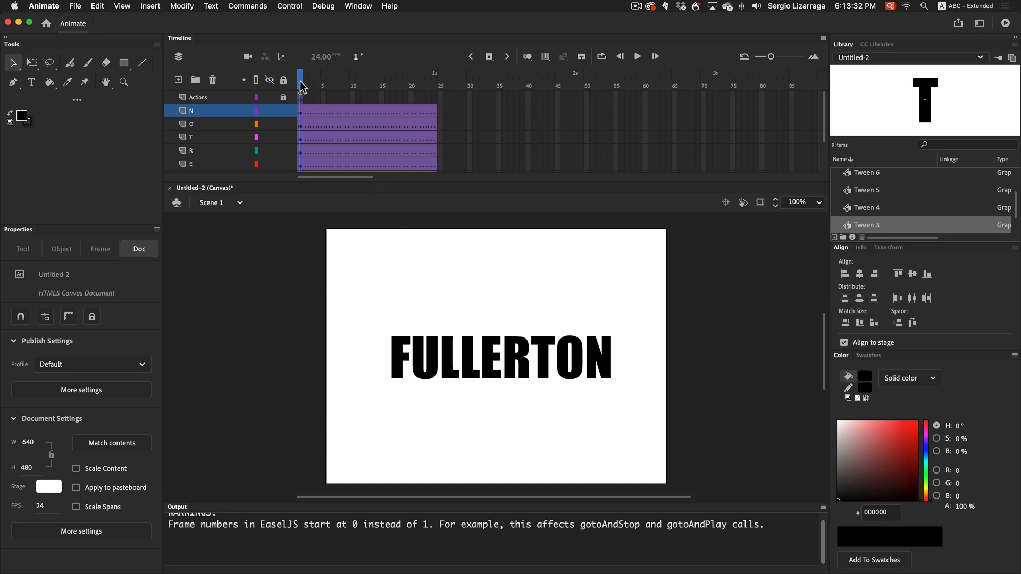
# Move the playhead to frame 24 and try selecting that frame across all letter layers, from N to F
pyautogui.moveTo(330, 77); pyautogui.dragTo(435, 79)
pyautogui.moveTo(356, 315); pyautogui.dragTo(687, 402)
pyautogui.click(436, 110)
pyautogui.scroll(-2, 446, 151)
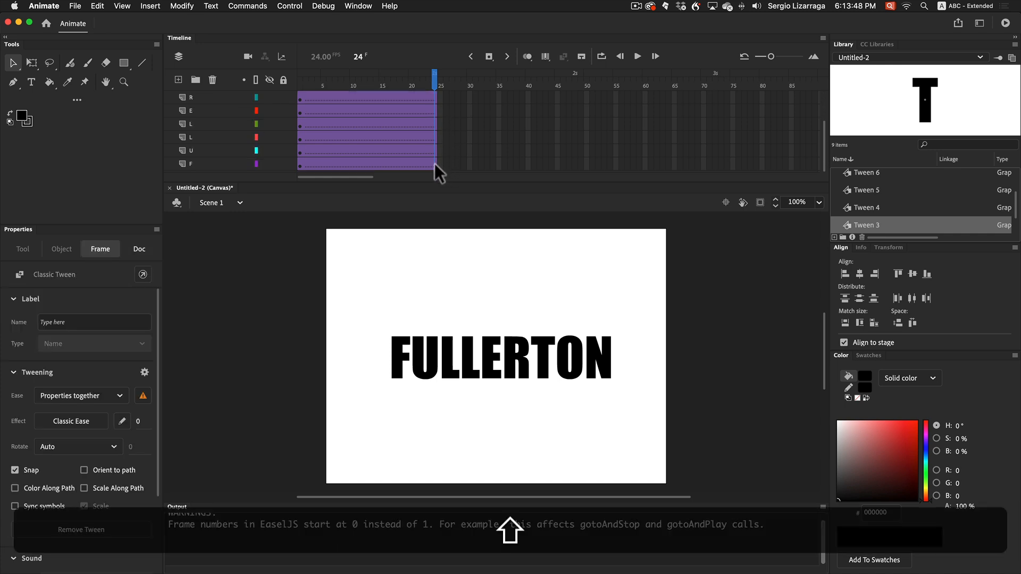
pyautogui.keyDown('shift'); pyautogui.click(435, 164); pyautogui.keyUp('shift')
pyautogui.click(496, 137)
pyautogui.scroll(2, 496, 137)
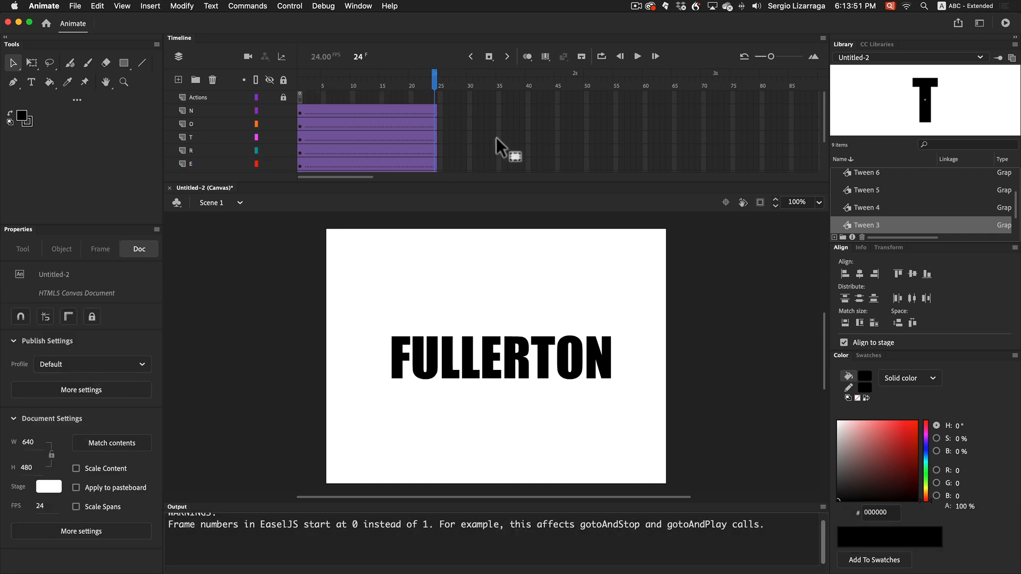
# Convert frame 24 of the letter layers N through F to keyframes, and undo the conversion
pyautogui.click(434, 110)
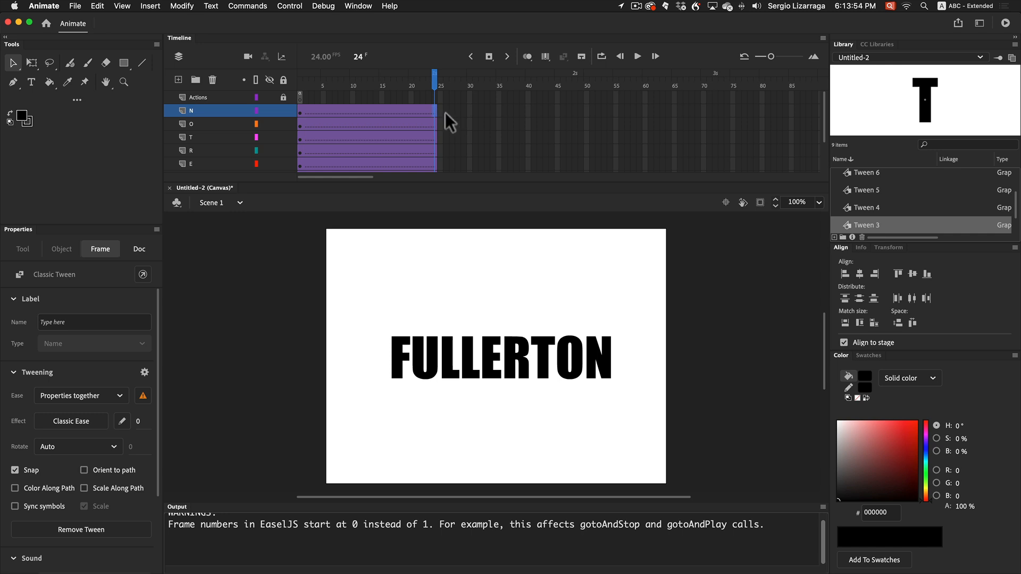
pyautogui.scroll(-2, 504, 127)
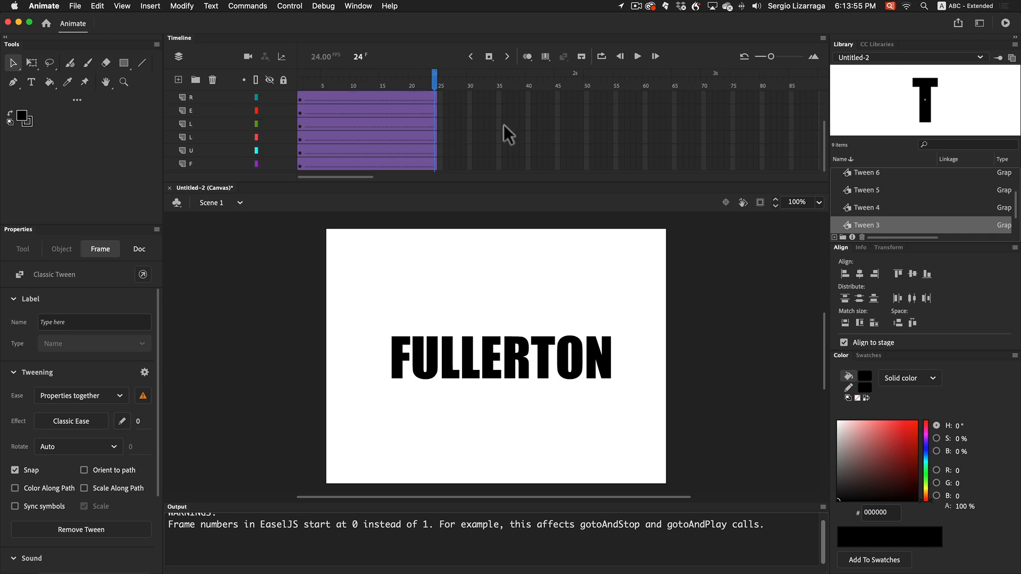
pyautogui.keyDown('shift'); pyautogui.click(436, 164); pyautogui.keyUp('shift')
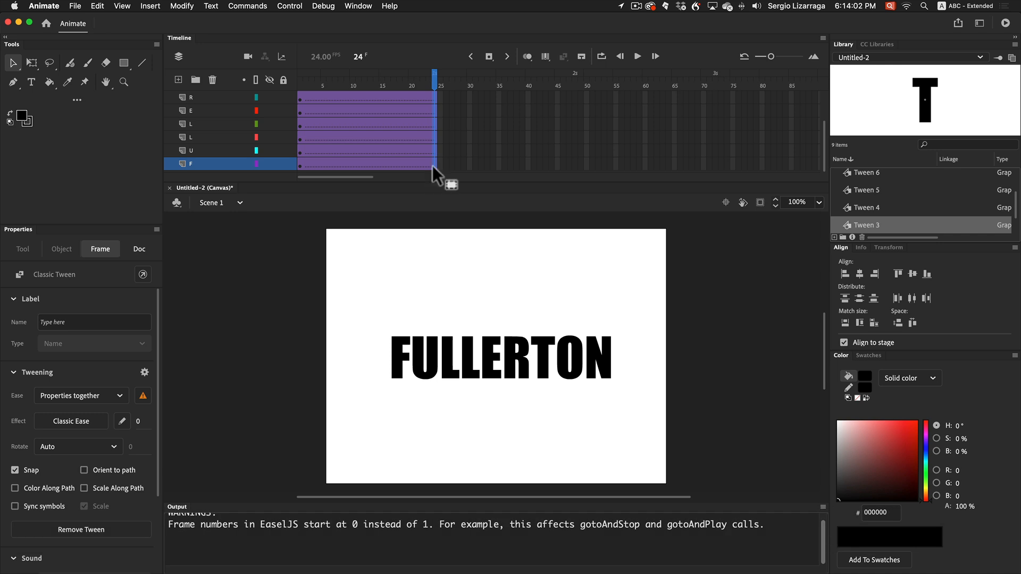
pyautogui.rightClick(436, 165)
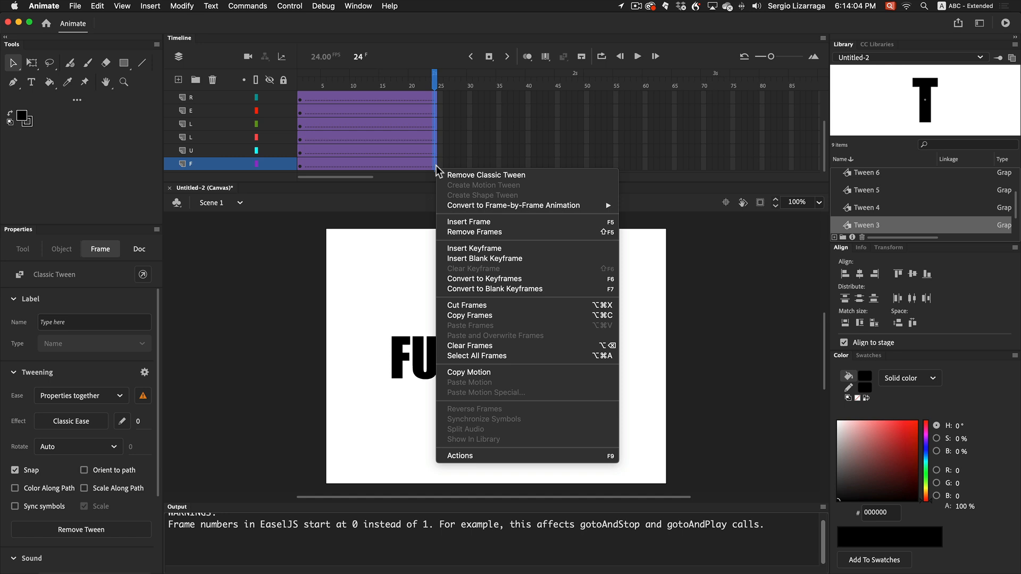
pyautogui.click(507, 284)
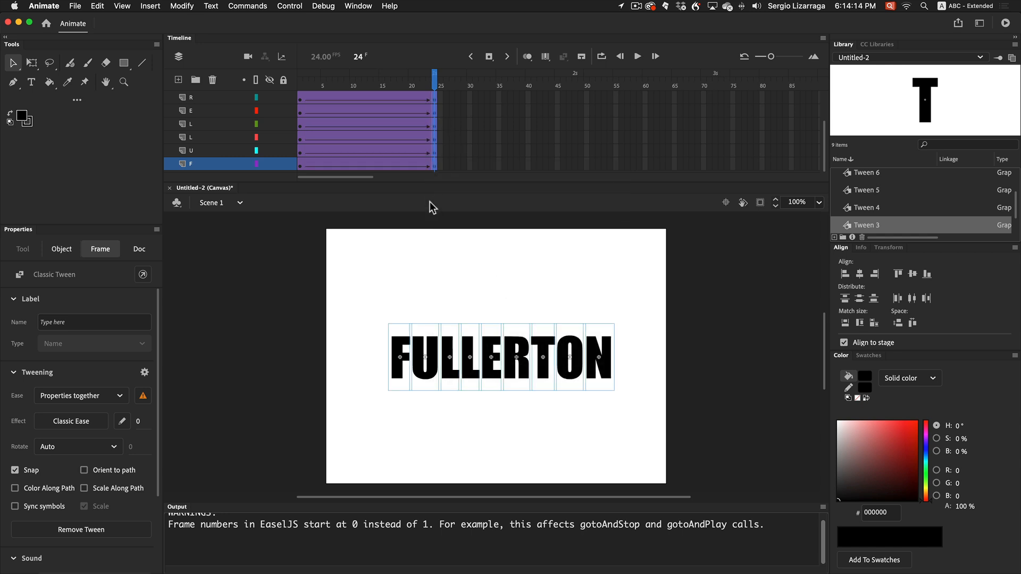
pyautogui.press('super+z')
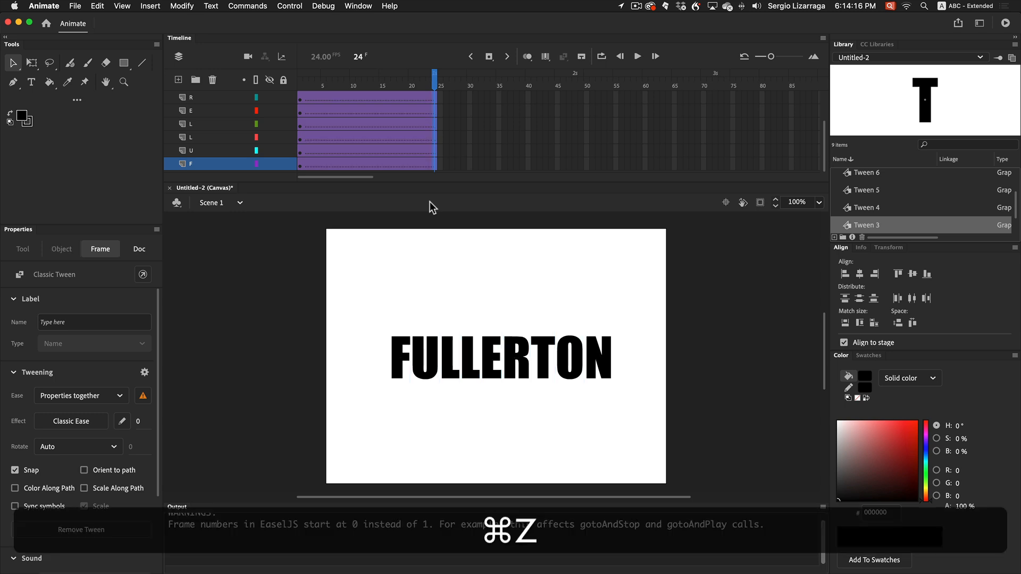
# Enlarge the timeline until every layer fits, and select and deselect frame 24 of the letter layers
pyautogui.click(510, 112)
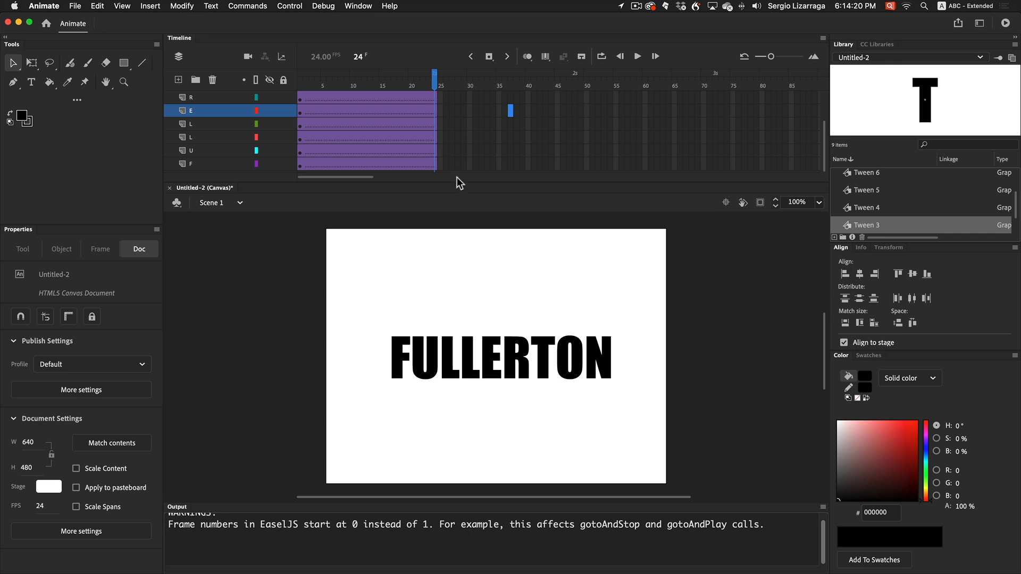
pyautogui.moveTo(467, 240); pyautogui.dragTo(468, 270)
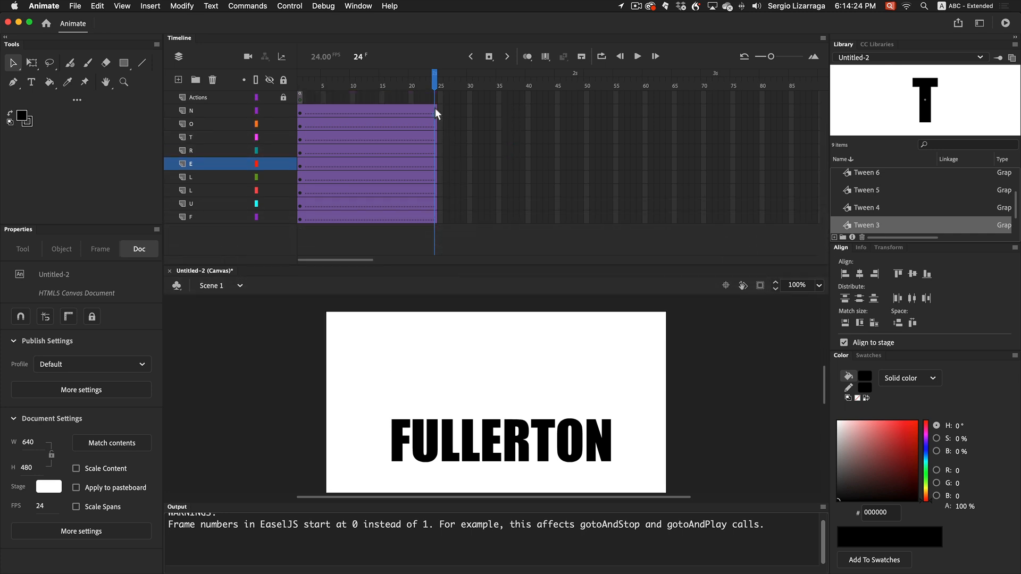
pyautogui.click(433, 219)
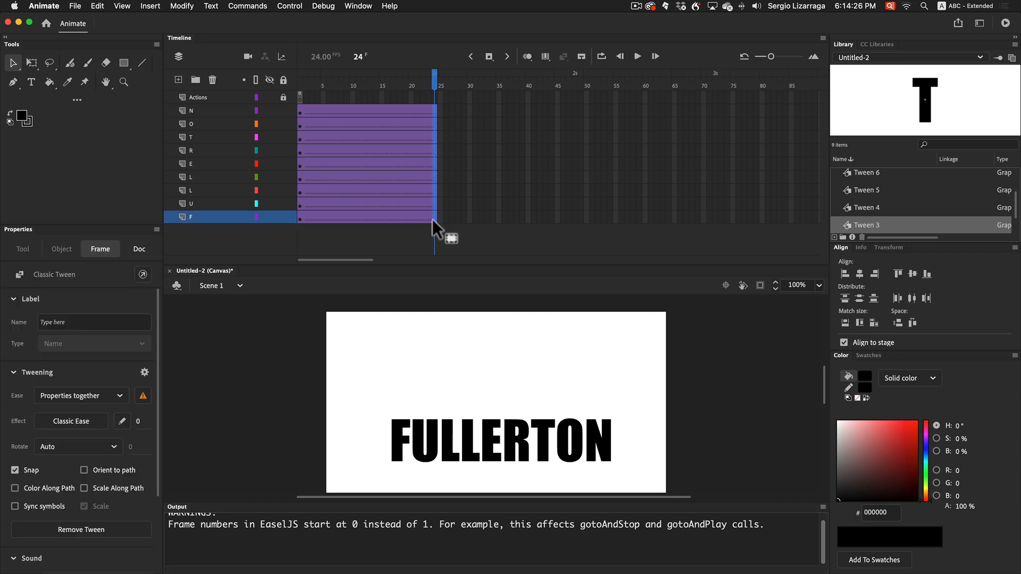
pyautogui.moveTo(433, 219); pyautogui.dragTo(529, 179)
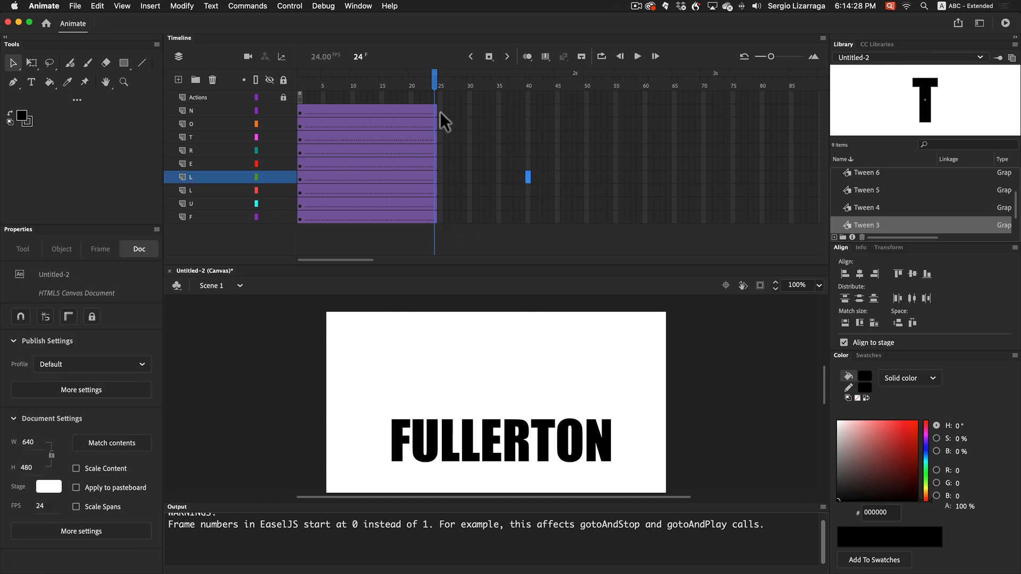
# Try to select frame 24 from layer N to layer F, and undo the accidental frame move
pyautogui.click(435, 110)
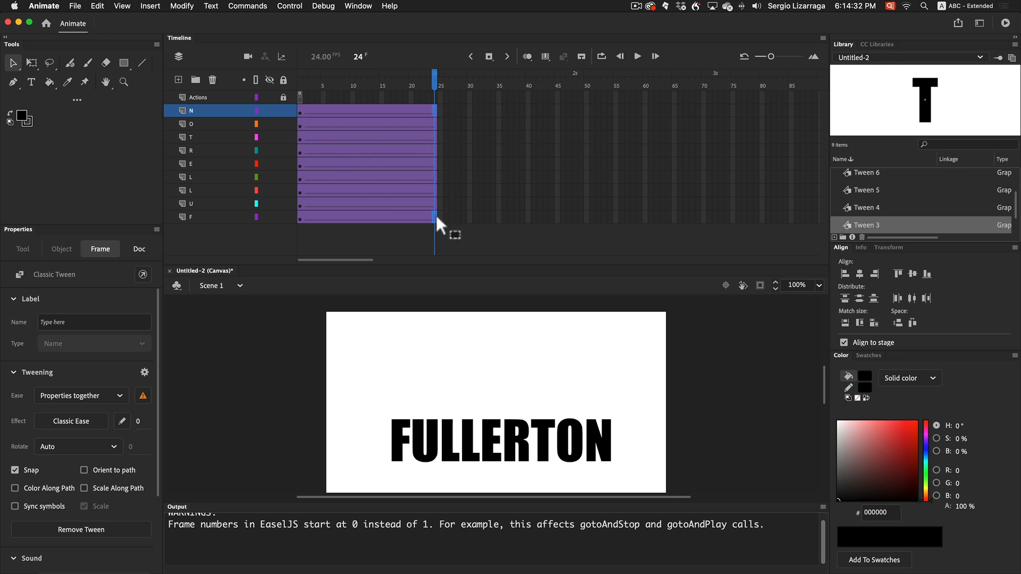
pyautogui.moveTo(436, 218); pyautogui.dragTo(437, 219)
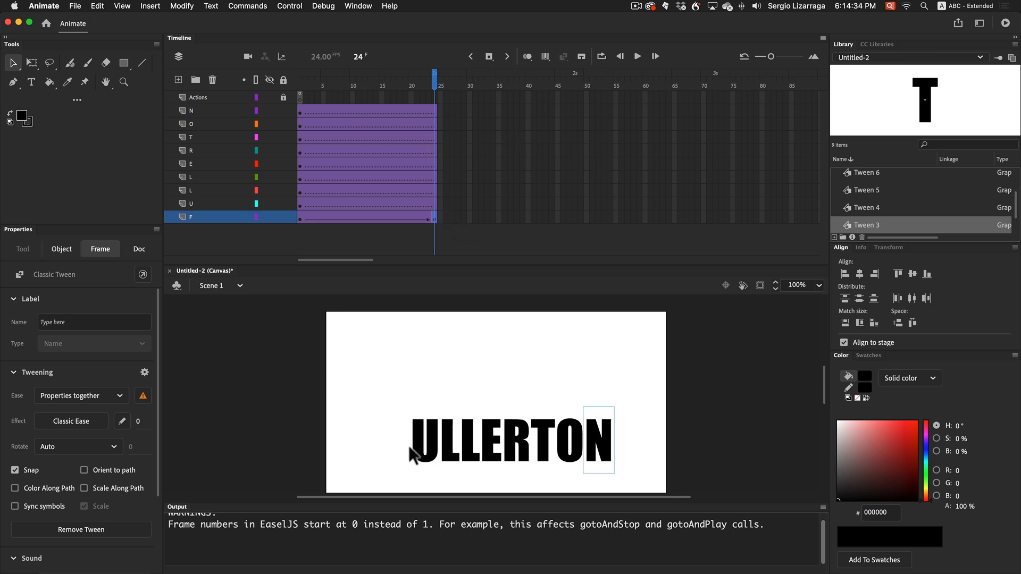
pyautogui.press('super')
pyautogui.press('super+z')
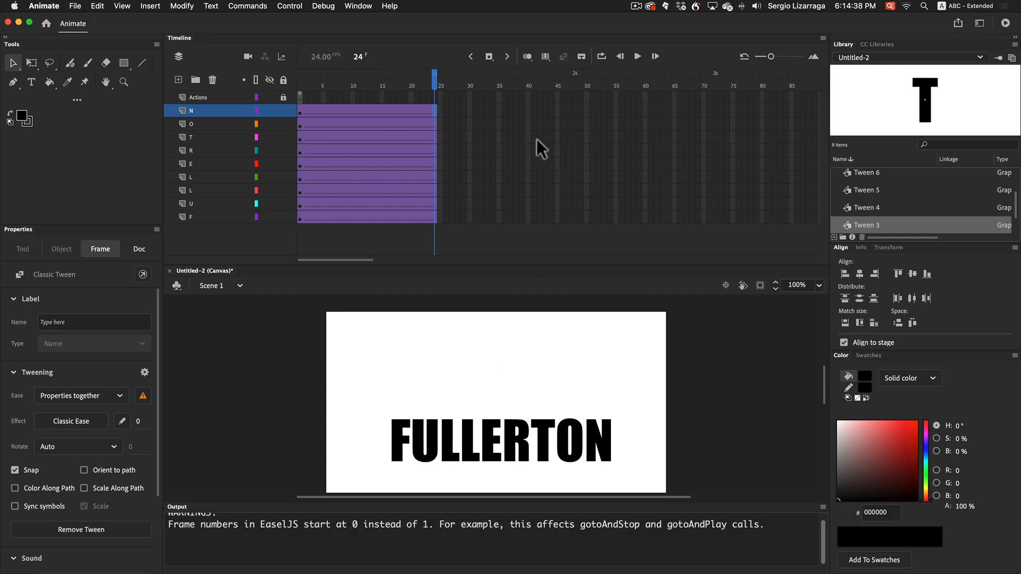
# Convert frame 24 of all letter layers, N through F, to keyframes and reduce the timeline's height
pyautogui.click(536, 140)
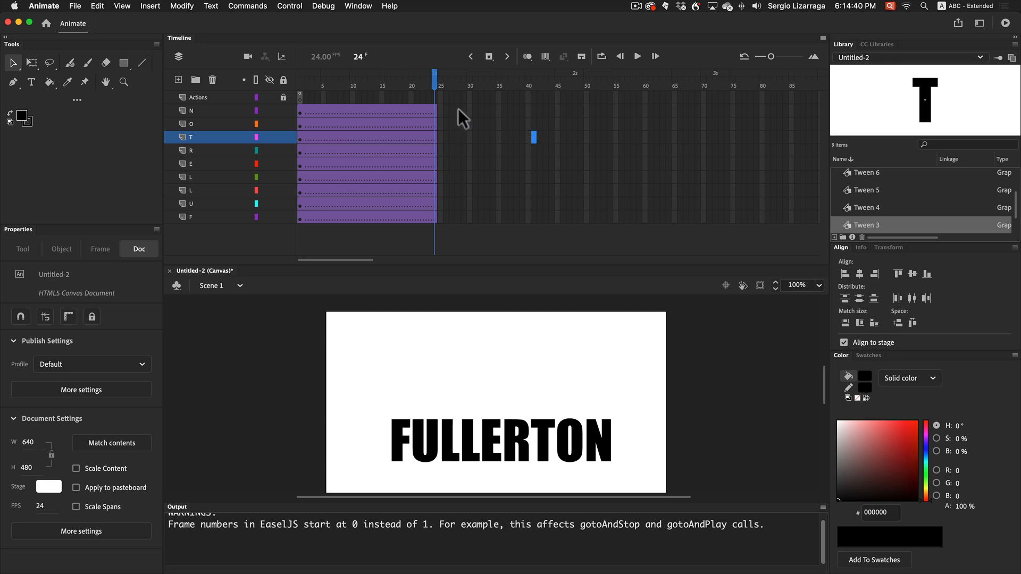
pyautogui.moveTo(436, 110); pyautogui.dragTo(435, 218)
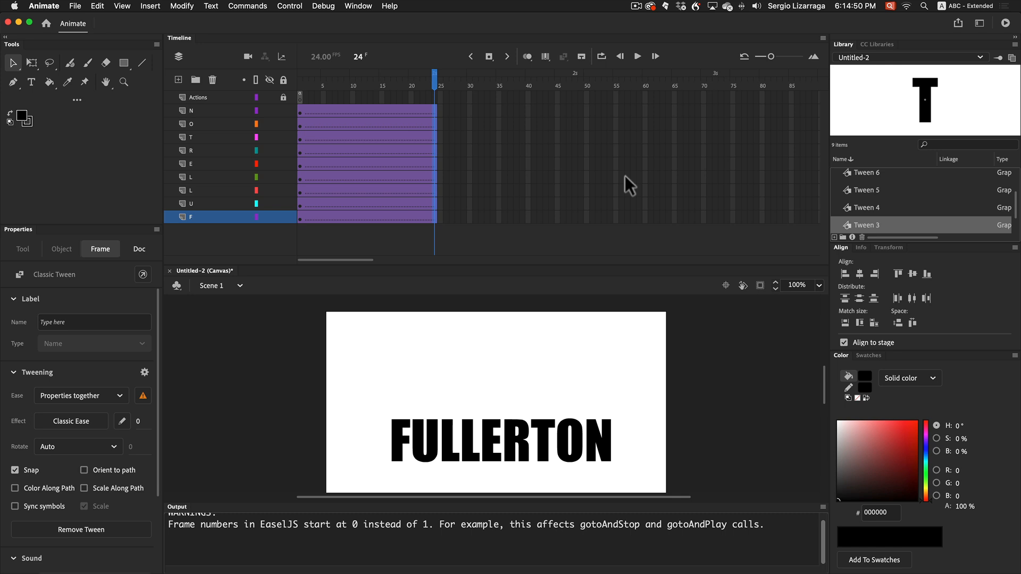
pyautogui.rightClick(436, 110)
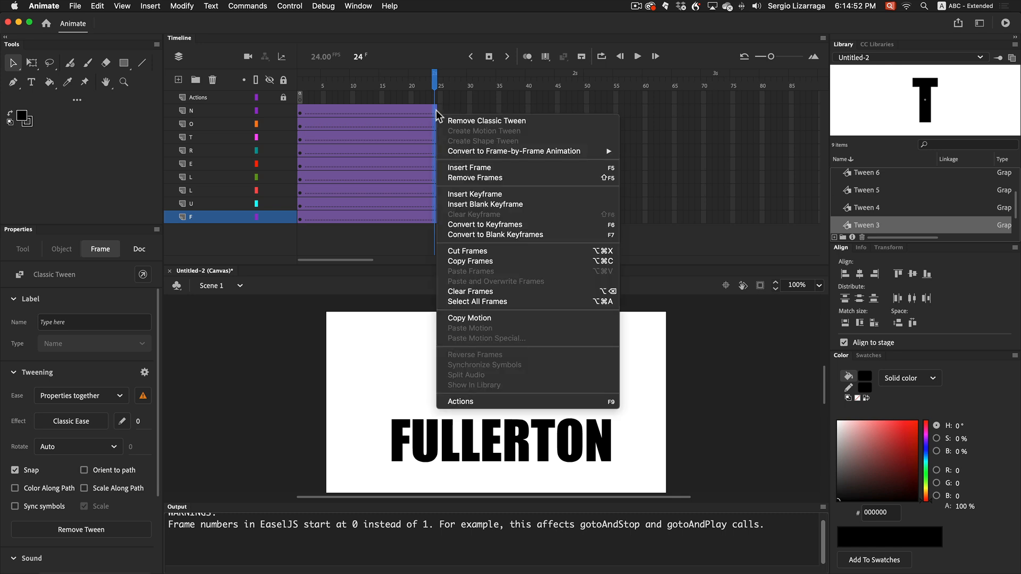
pyautogui.click(527, 225)
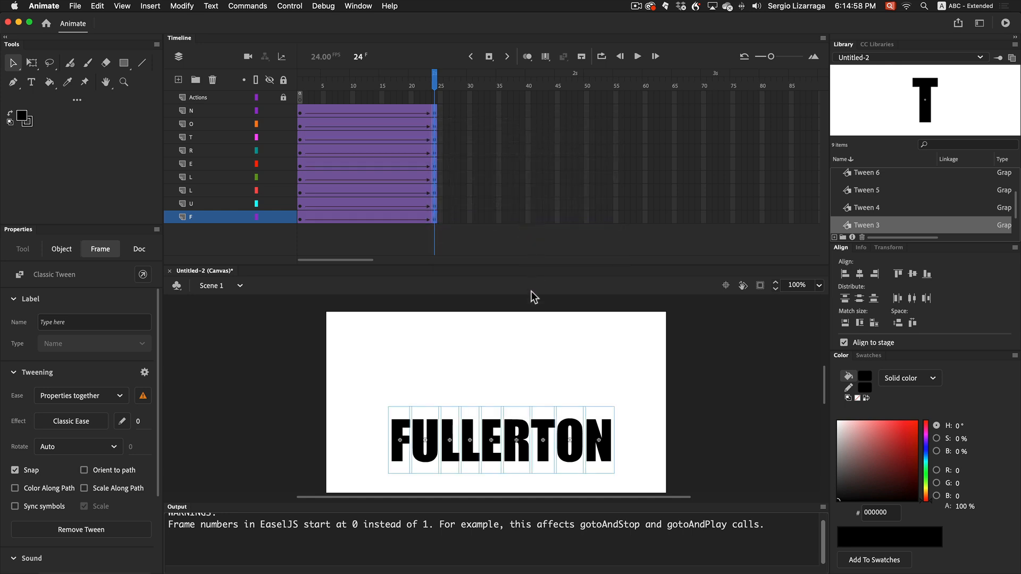
pyautogui.moveTo(509, 265); pyautogui.dragTo(515, 219)
pyautogui.scroll(-4, 549, 339)
pyautogui.scroll(3, 549, 340)
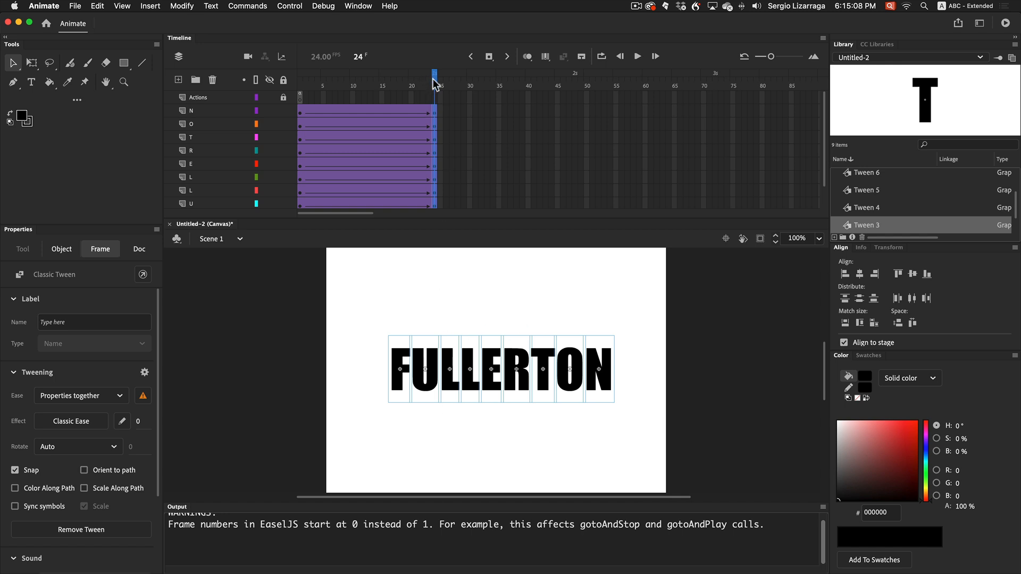
# At frame 1, move the letter F to the stage's left edge and the N to the right edge, about X 610, Y 240
pyautogui.moveTo(435, 83); pyautogui.dragTo(300, 80)
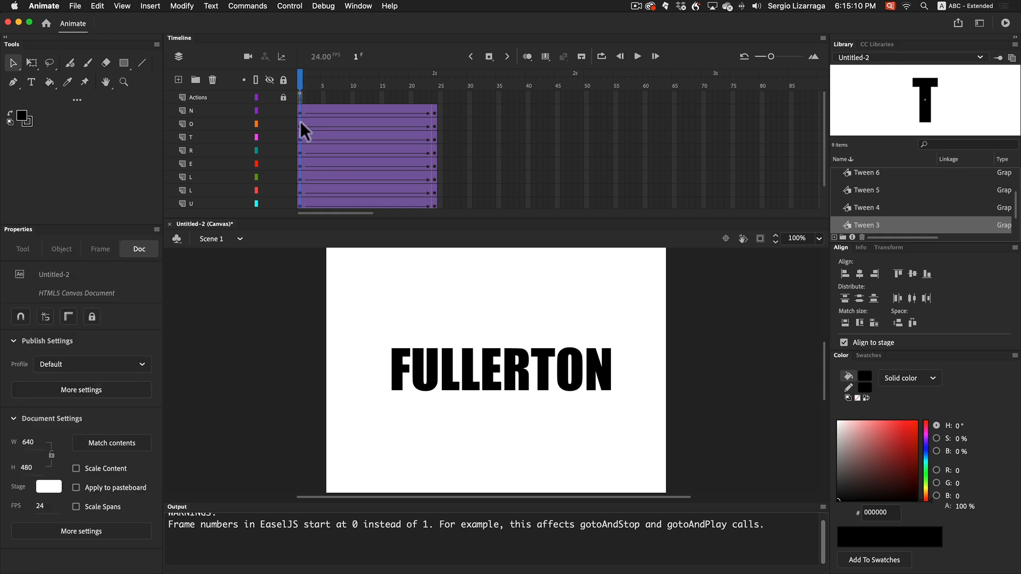
pyautogui.click(401, 374)
pyautogui.moveTo(400, 370); pyautogui.dragTo(338, 375)
pyautogui.click(610, 374)
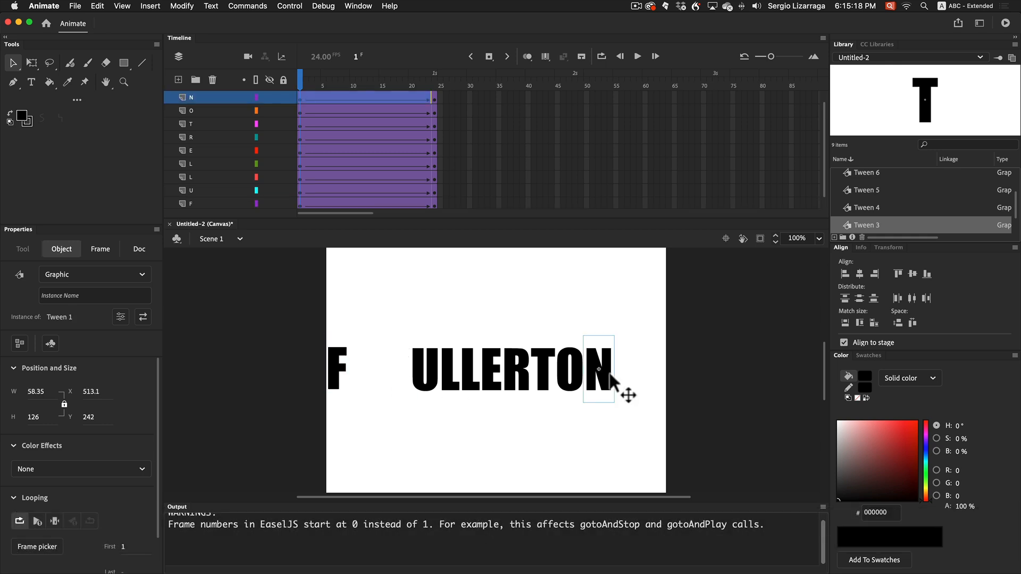
pyautogui.moveTo(610, 375); pyautogui.dragTo(665, 381)
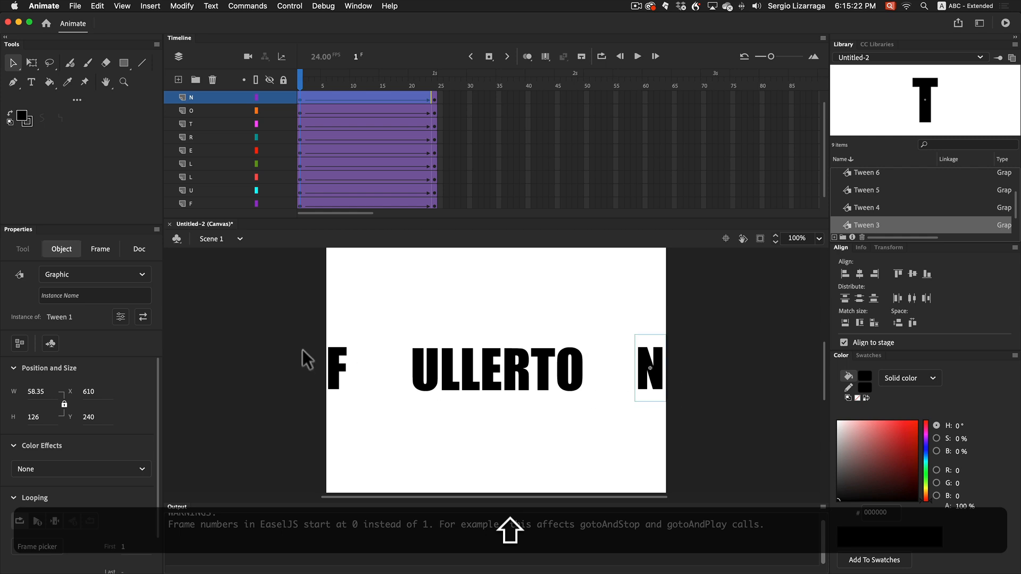
# Space all the letters evenly horizontally at frame 1 with Align to stage turned off, and scrub through the tween
pyautogui.moveTo(274, 334); pyautogui.dragTo(708, 420)
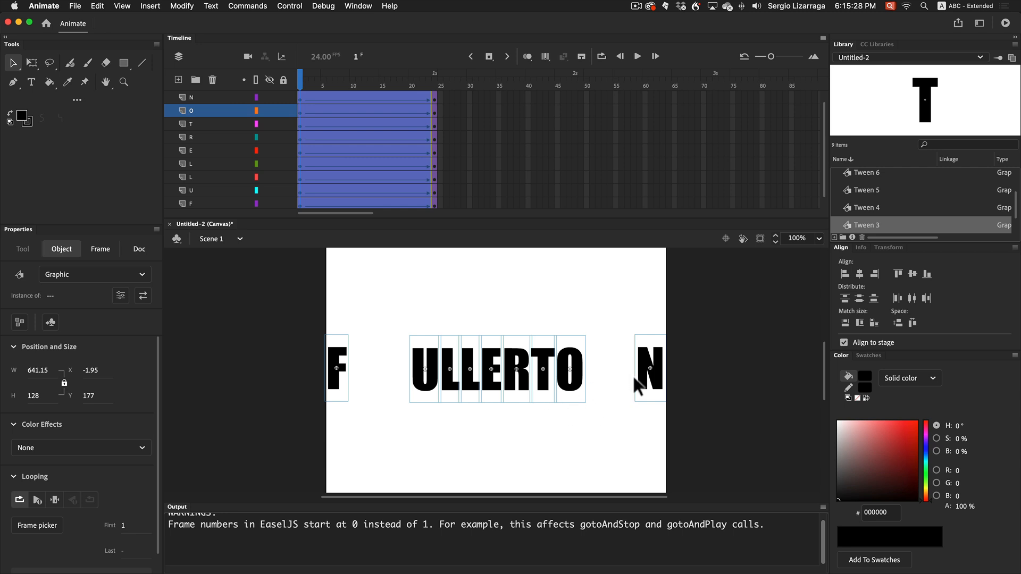
pyautogui.click(844, 343)
pyautogui.click(845, 343)
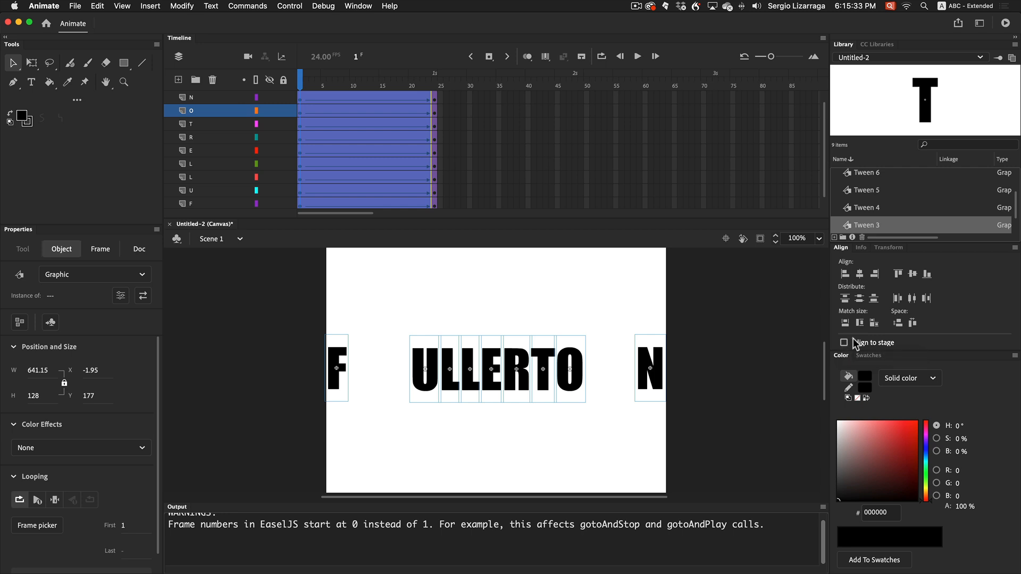
pyautogui.click(914, 325)
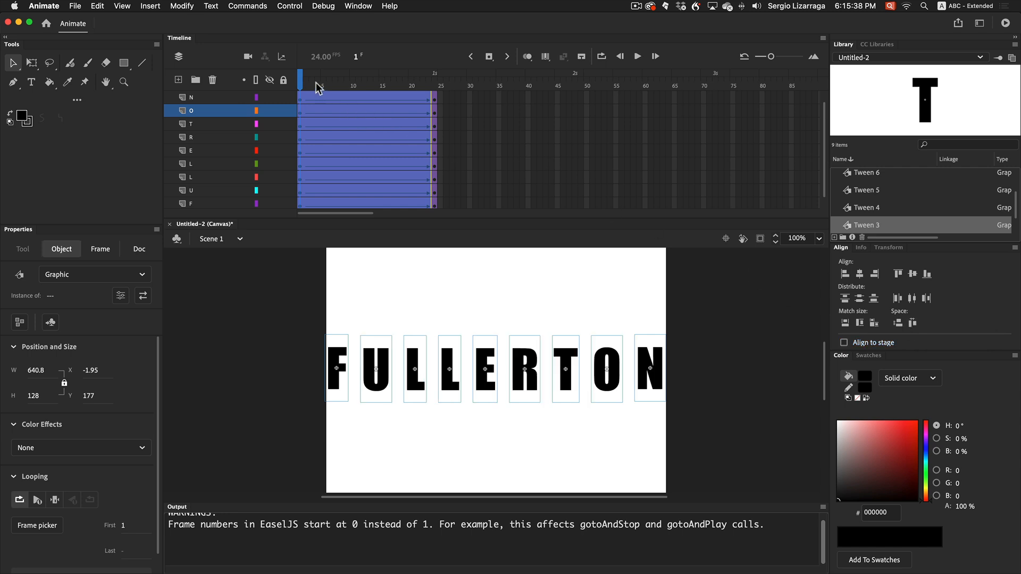
pyautogui.moveTo(302, 82)
pyautogui.mouseDown()
pyautogui.moveTo(478, 86)
pyautogui.moveTo(286, 87)
pyautogui.mouseUp()
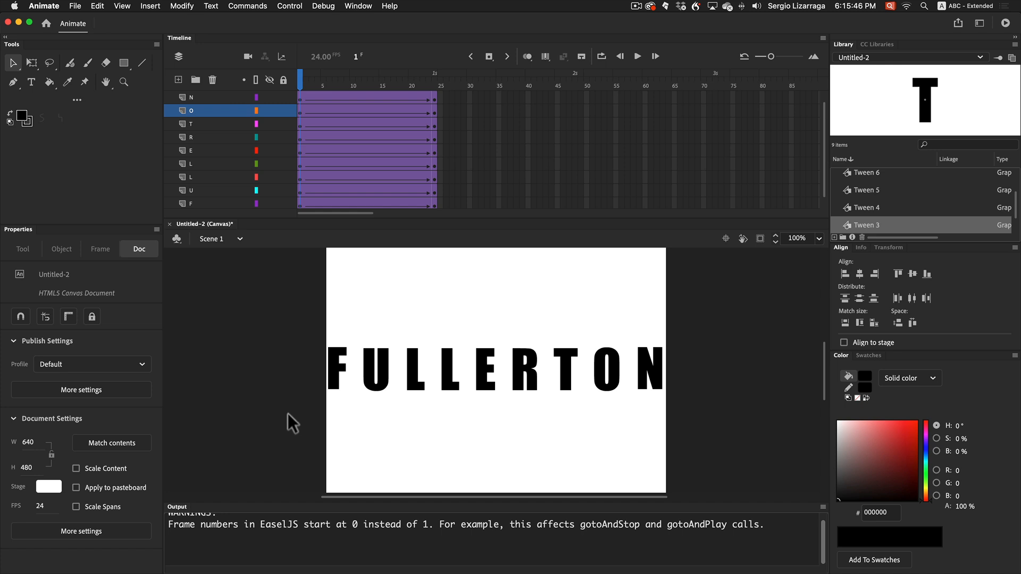
# Apply an Alpha color effect to all the letters at frame 1
pyautogui.moveTo(281, 332); pyautogui.dragTo(717, 413)
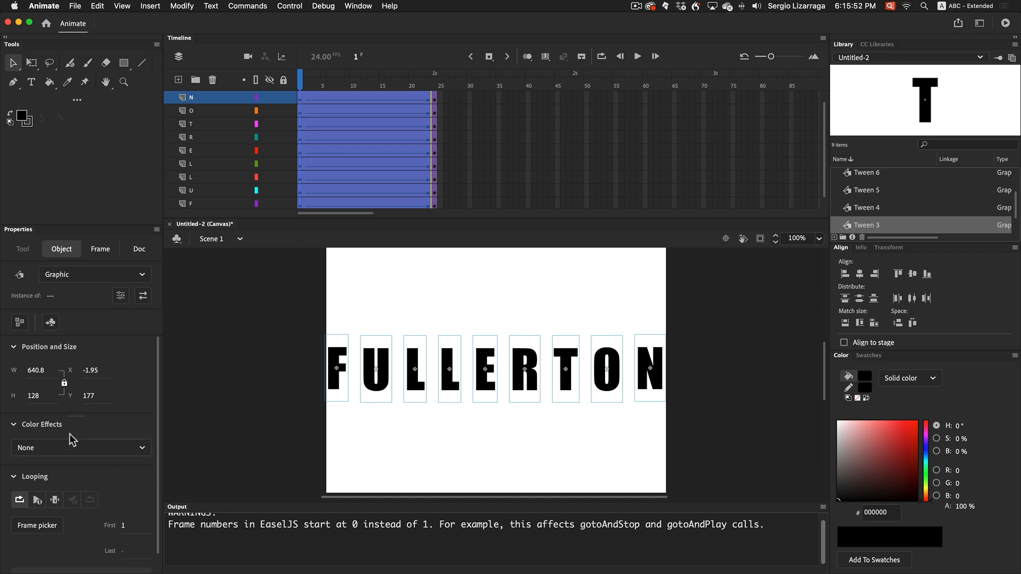
pyautogui.click(142, 449)
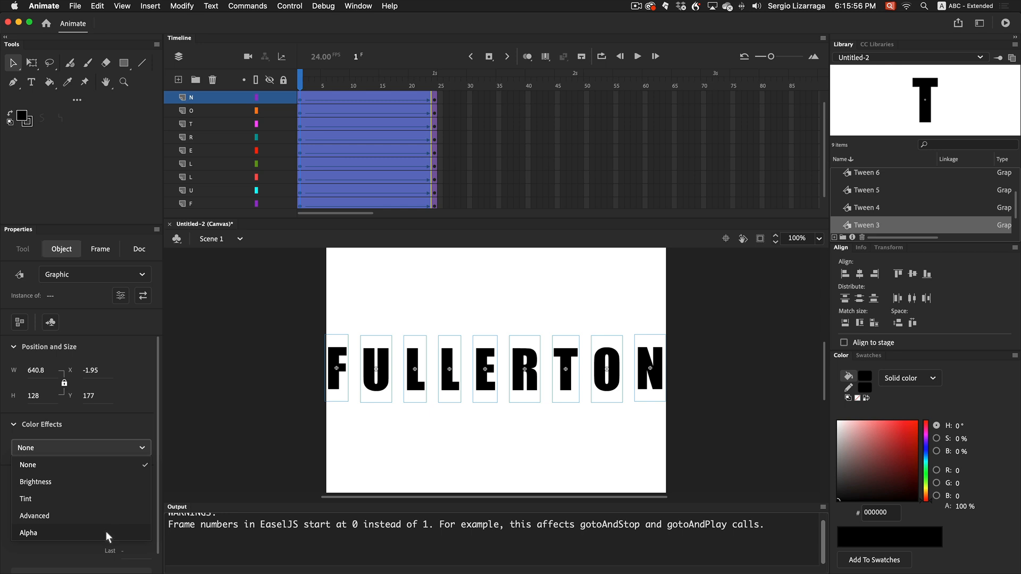
pyautogui.click(106, 531)
# Scrub the animation to frame 24, test the movie in the browser, and close the preview
pyautogui.moveTo(301, 79); pyautogui.dragTo(473, 94)
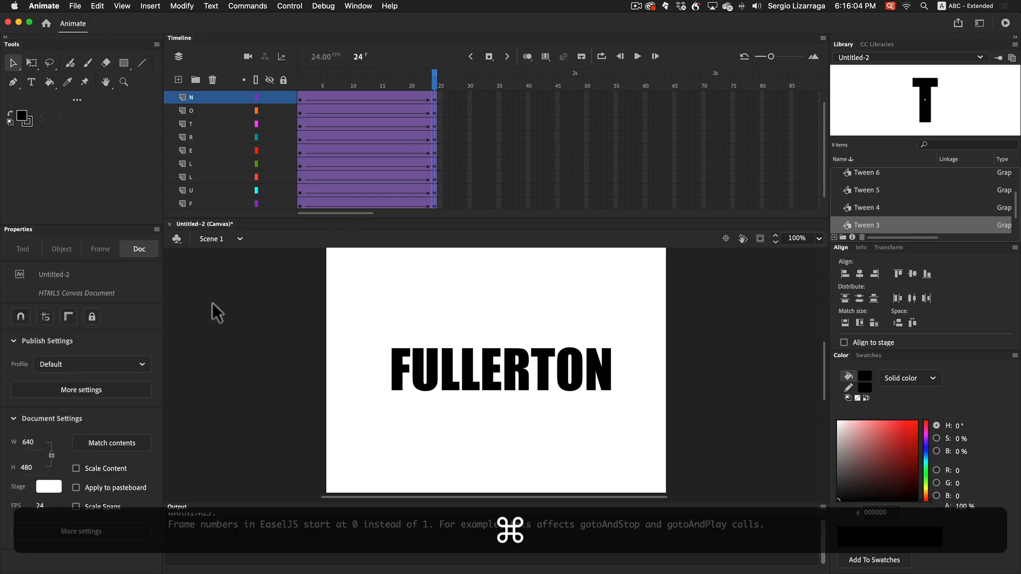
pyautogui.press('super+Return')
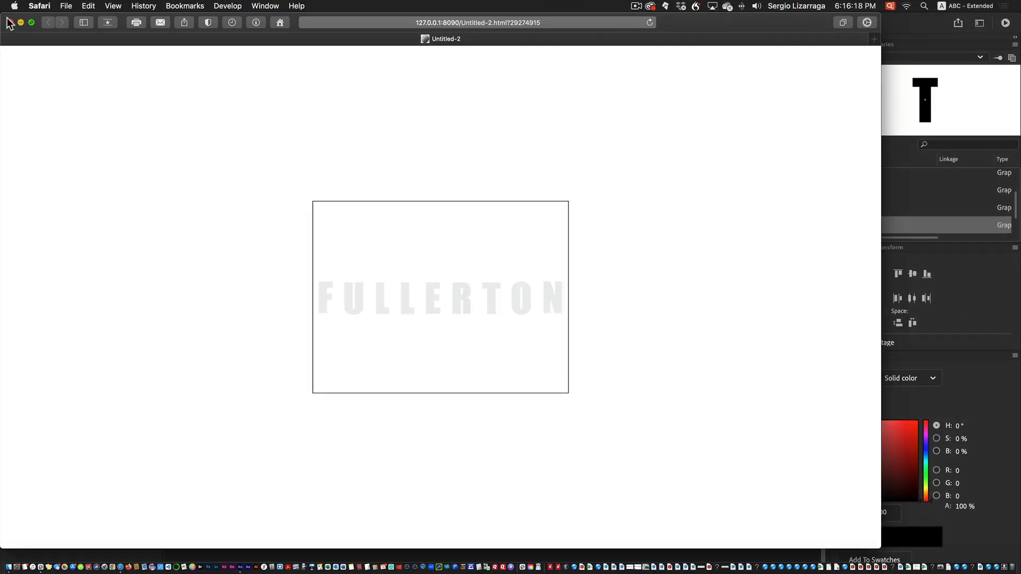
pyautogui.click(9, 22)
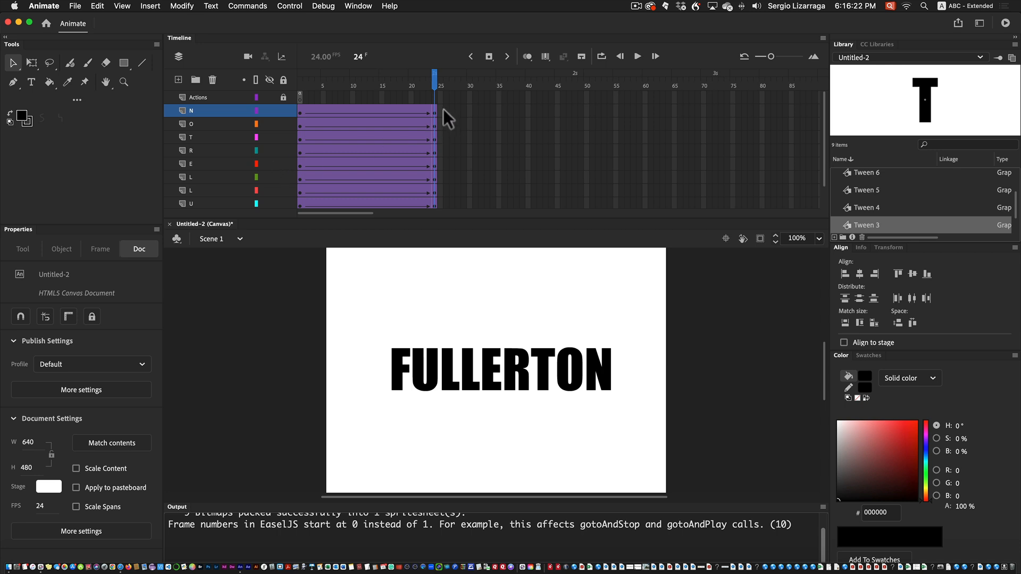
# Insert a keyframe at frame 24 of the Actions layer
pyautogui.click(435, 98)
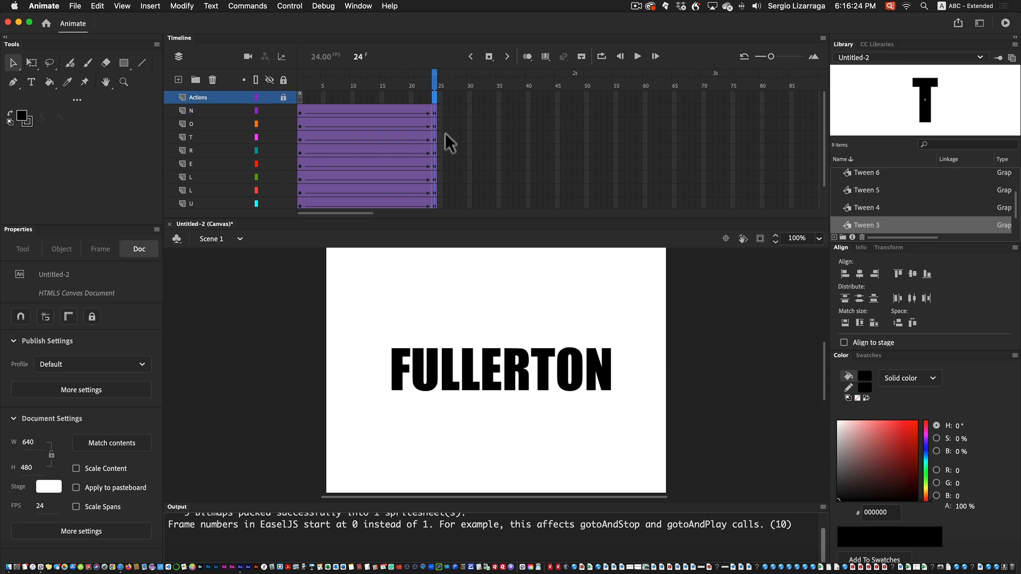
pyautogui.rightClick(433, 97)
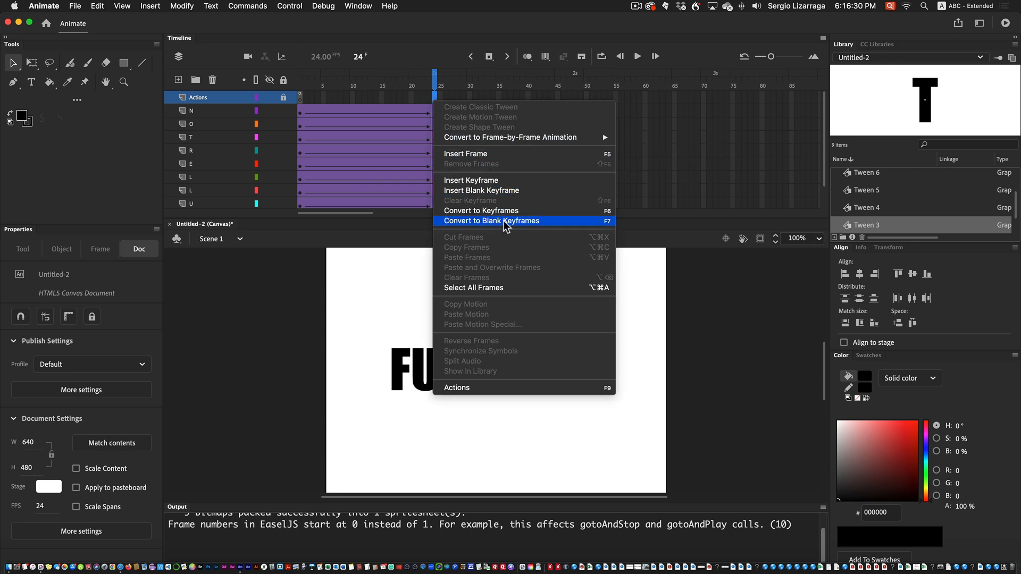
pyautogui.click(503, 182)
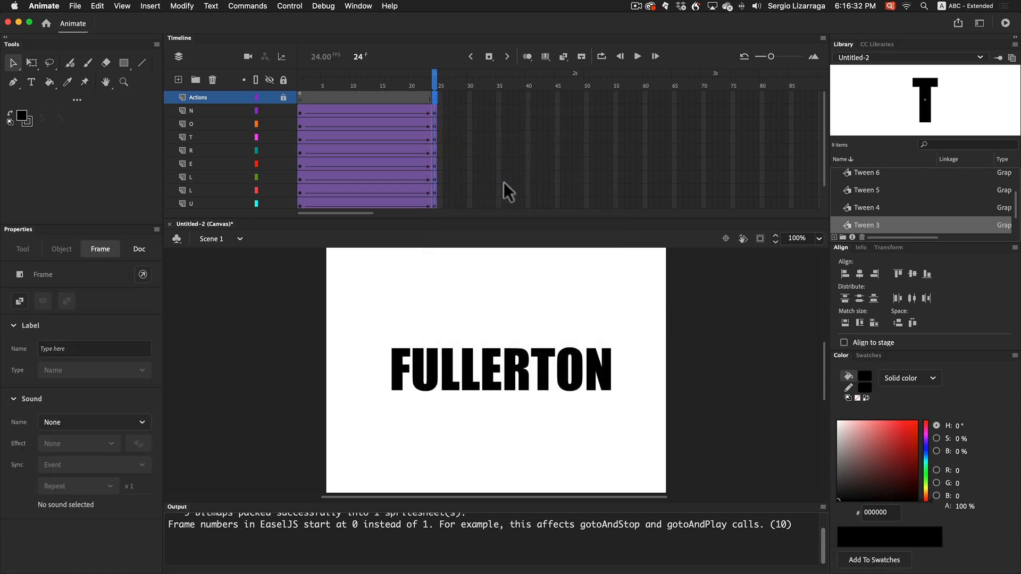
pyautogui.click(487, 111)
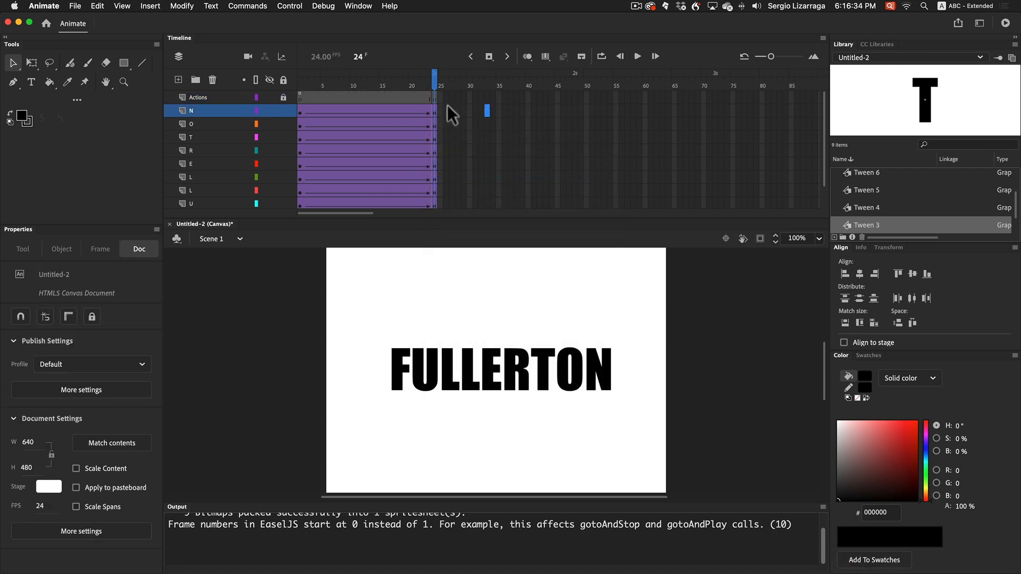
# Add the script "this.stop();" to the Actions layer's keyframe at frame 24
pyautogui.click(435, 97)
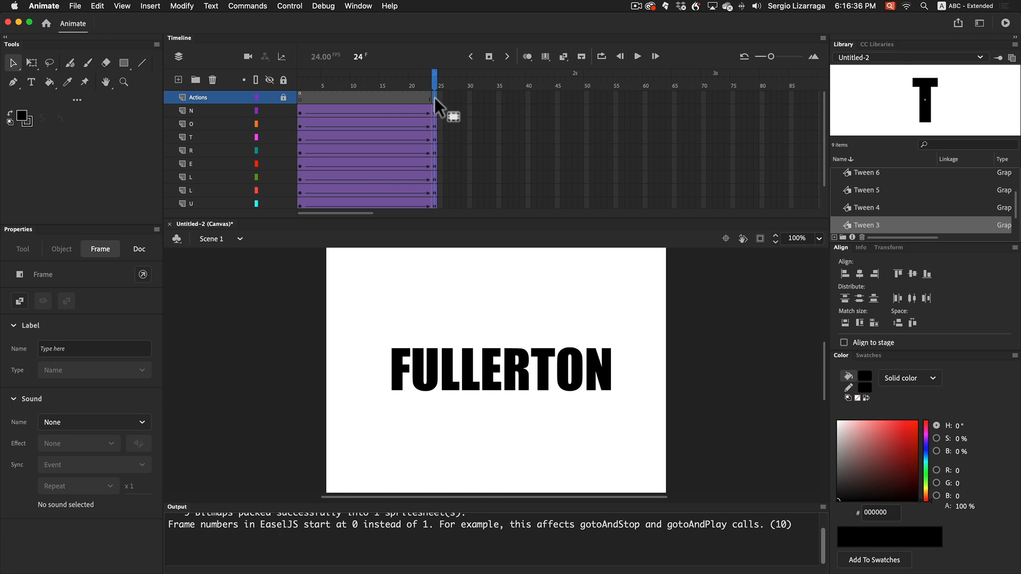
pyautogui.rightClick(435, 98)
pyautogui.click(462, 389)
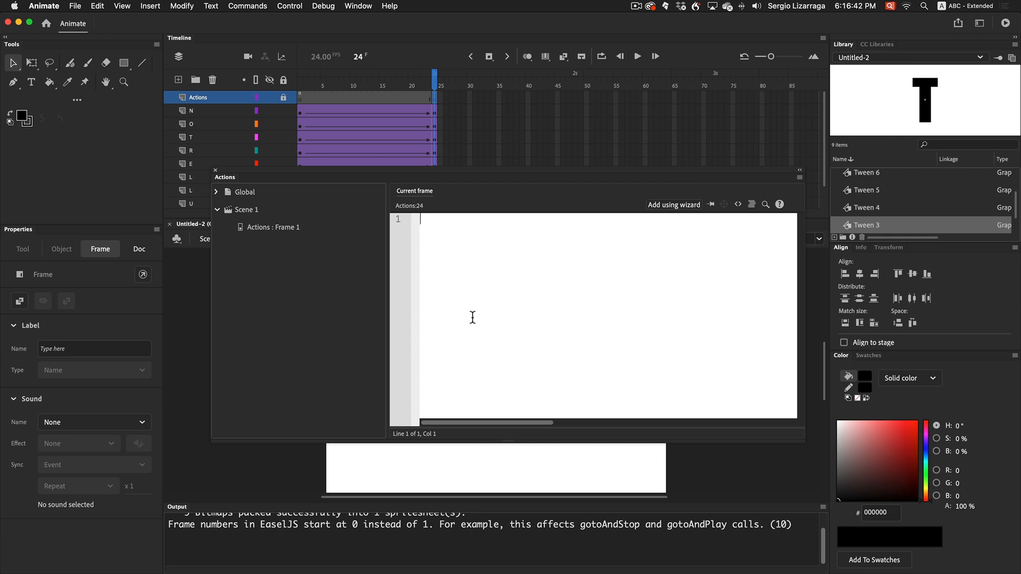
pyautogui.write('this')
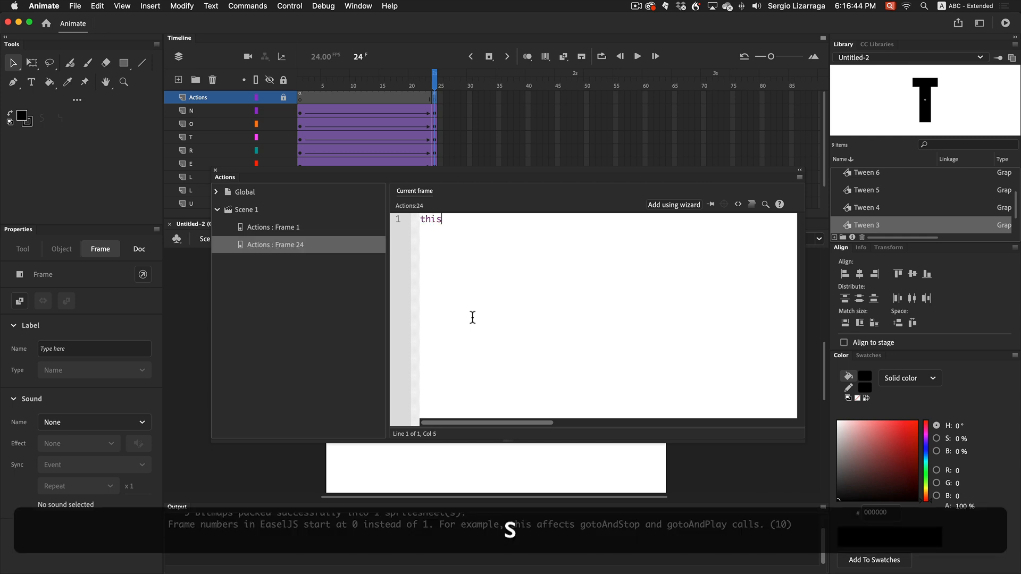
pyautogui.write('.')
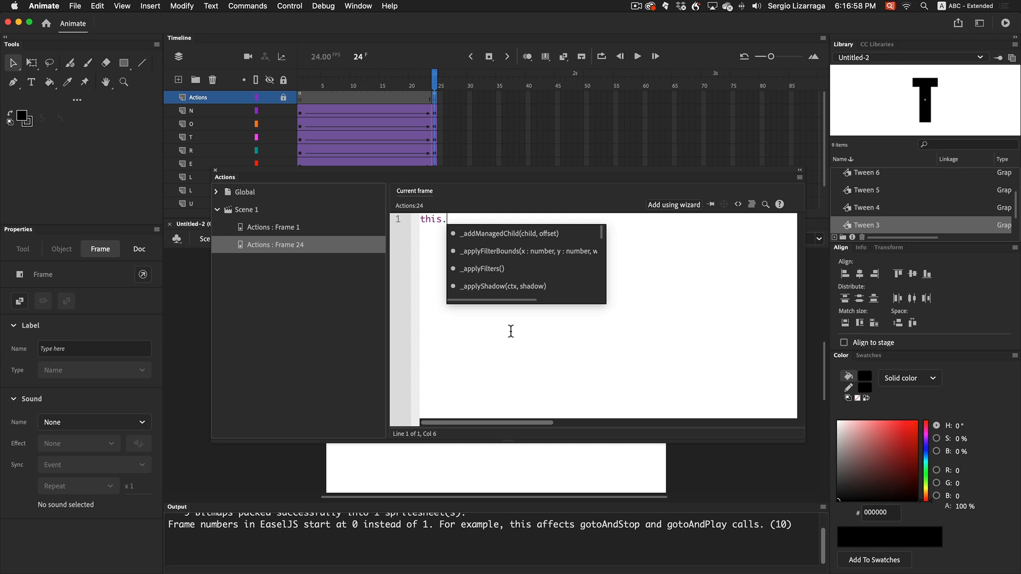
pyautogui.write('stop()')
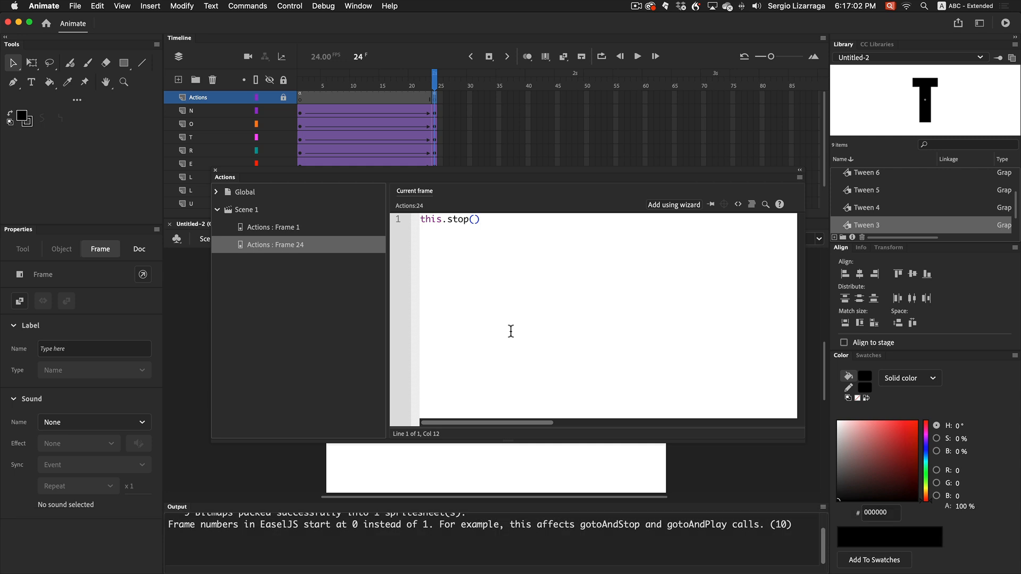
pyautogui.write(';')
pyautogui.moveTo(453, 220); pyautogui.dragTo(477, 231)
pyautogui.doubleClick(433, 221)
pyautogui.click(475, 220)
# Test the movie in the browser, and close both the preview and the script editor
pyautogui.press('super+Return')
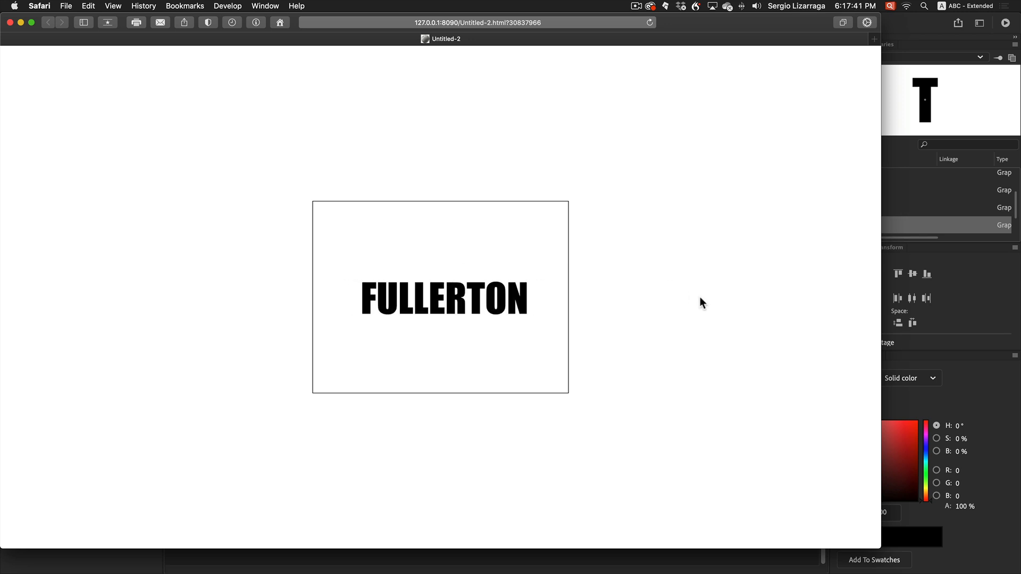
pyautogui.click(9, 23)
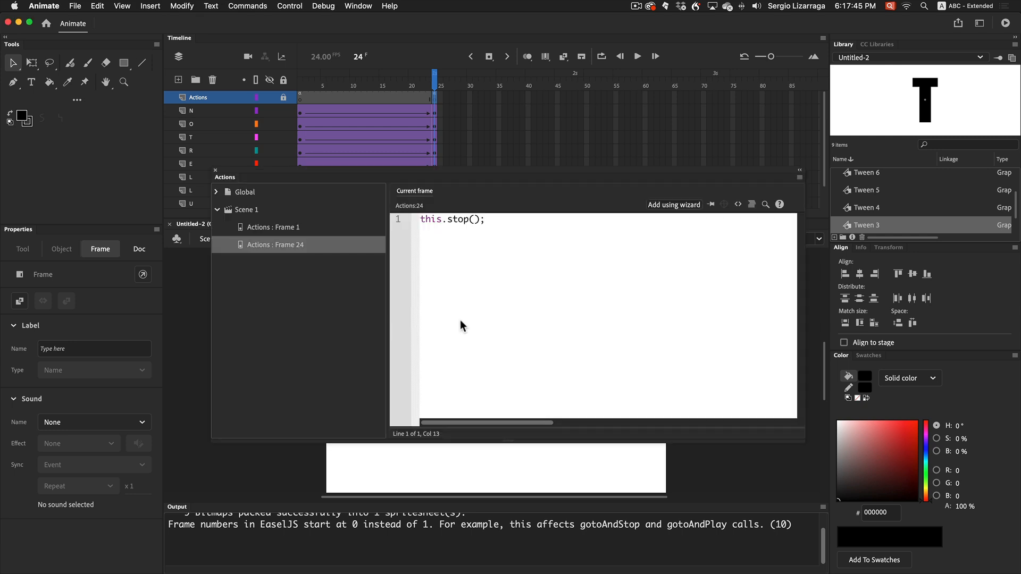
pyautogui.click(216, 171)
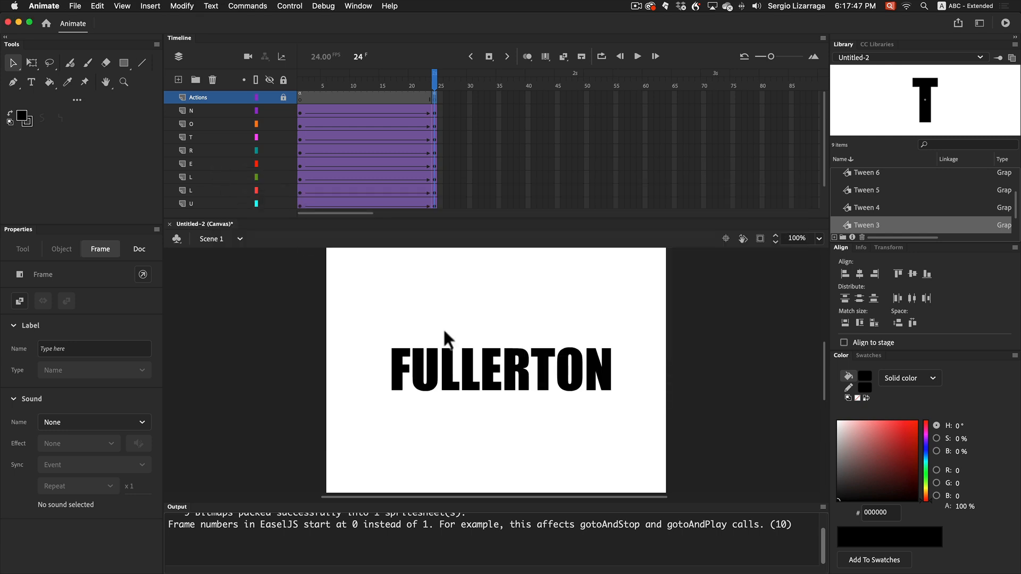
pyautogui.click(691, 398)
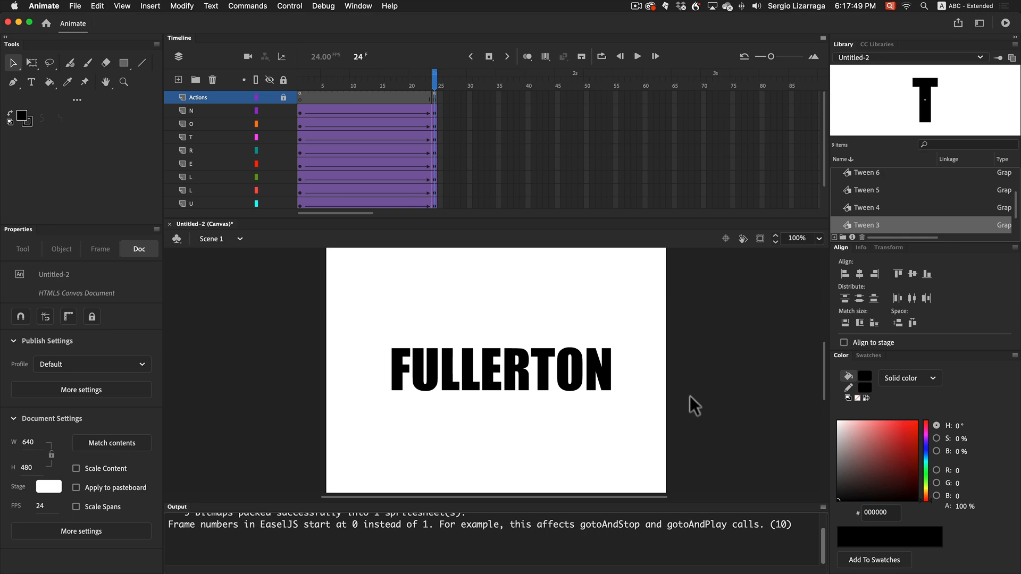